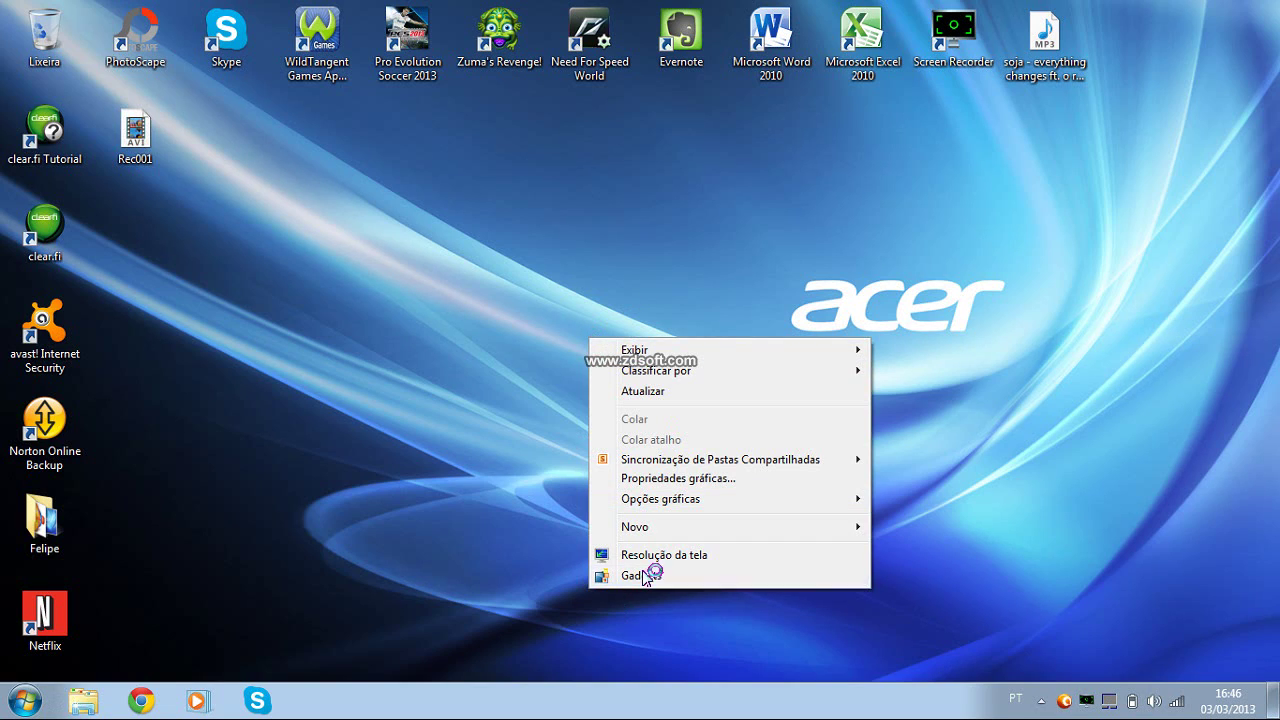
- View the desktop gadget gallery and the personal desktop folder containing the XWidget shortcut, closing each window
click(641, 576)
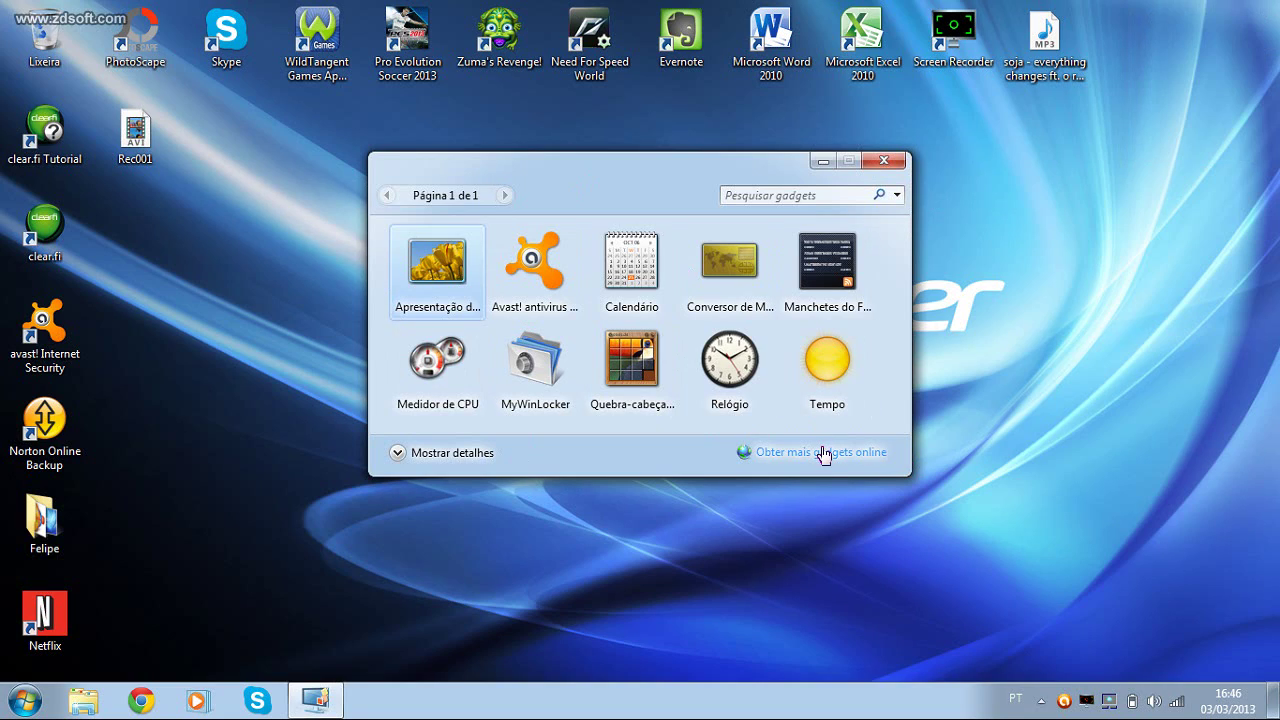
click(881, 161)
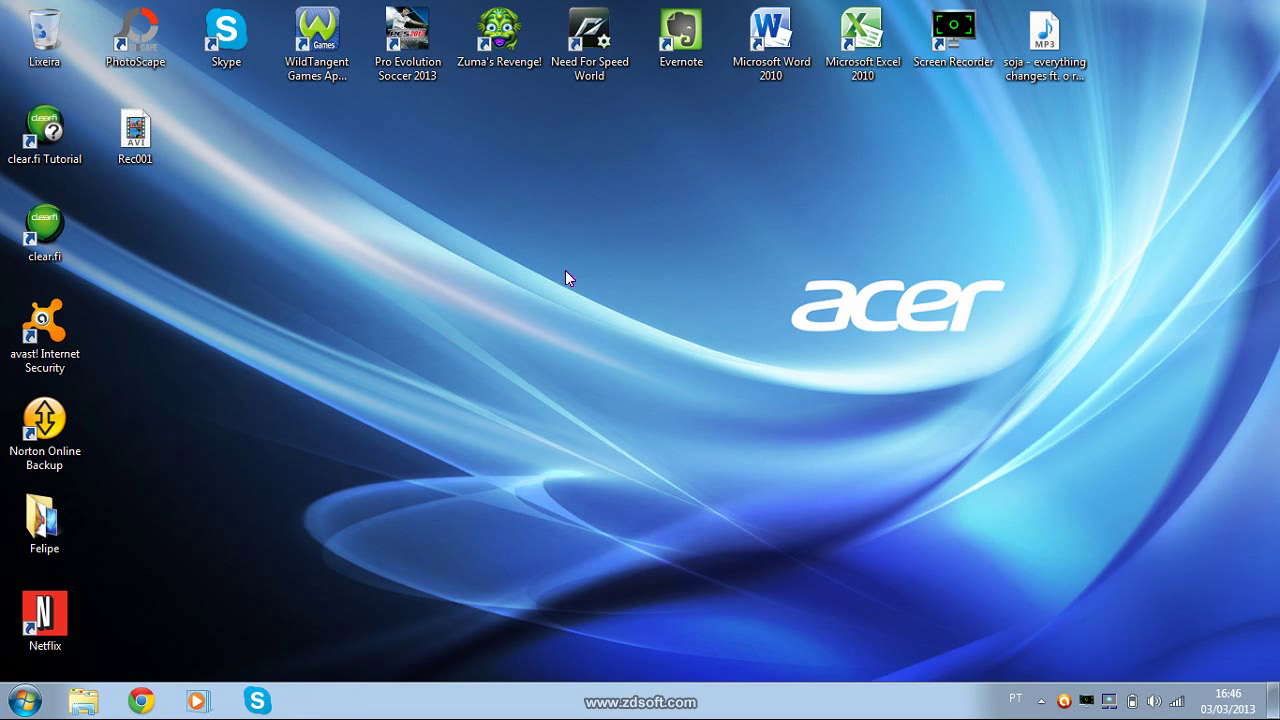
double_click(22, 525)
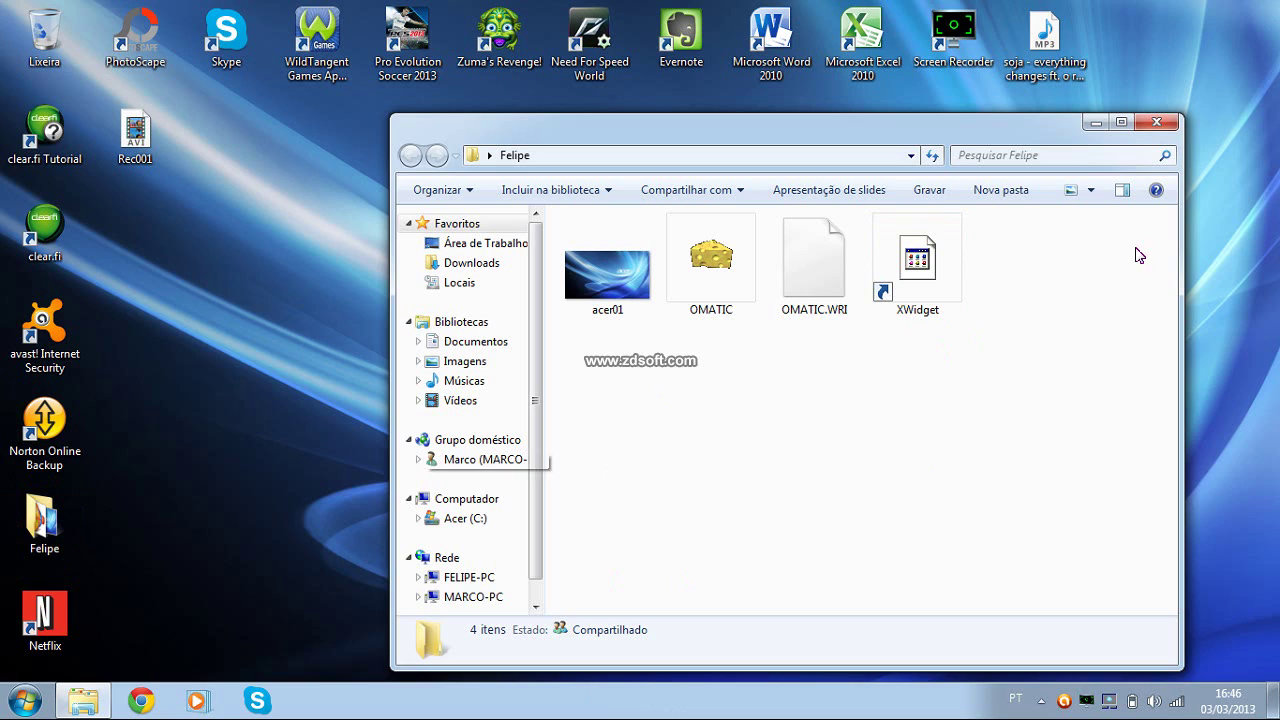
click(1163, 123)
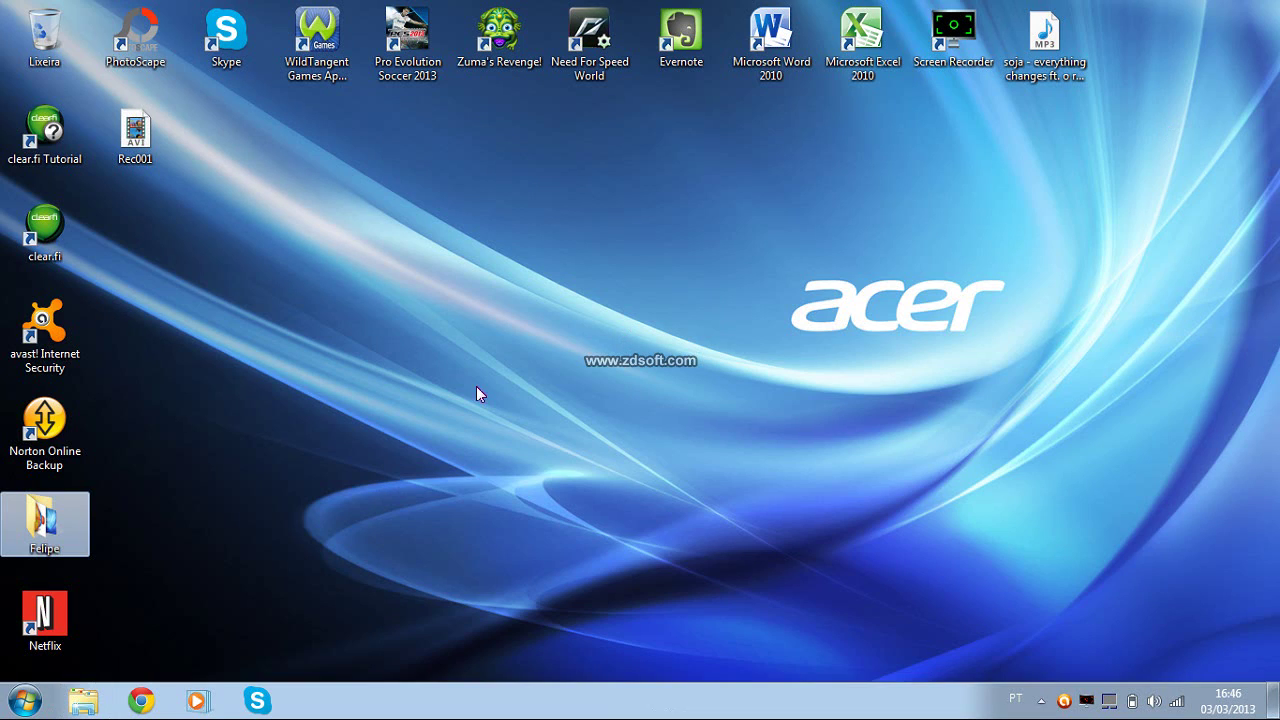
click(127, 700)
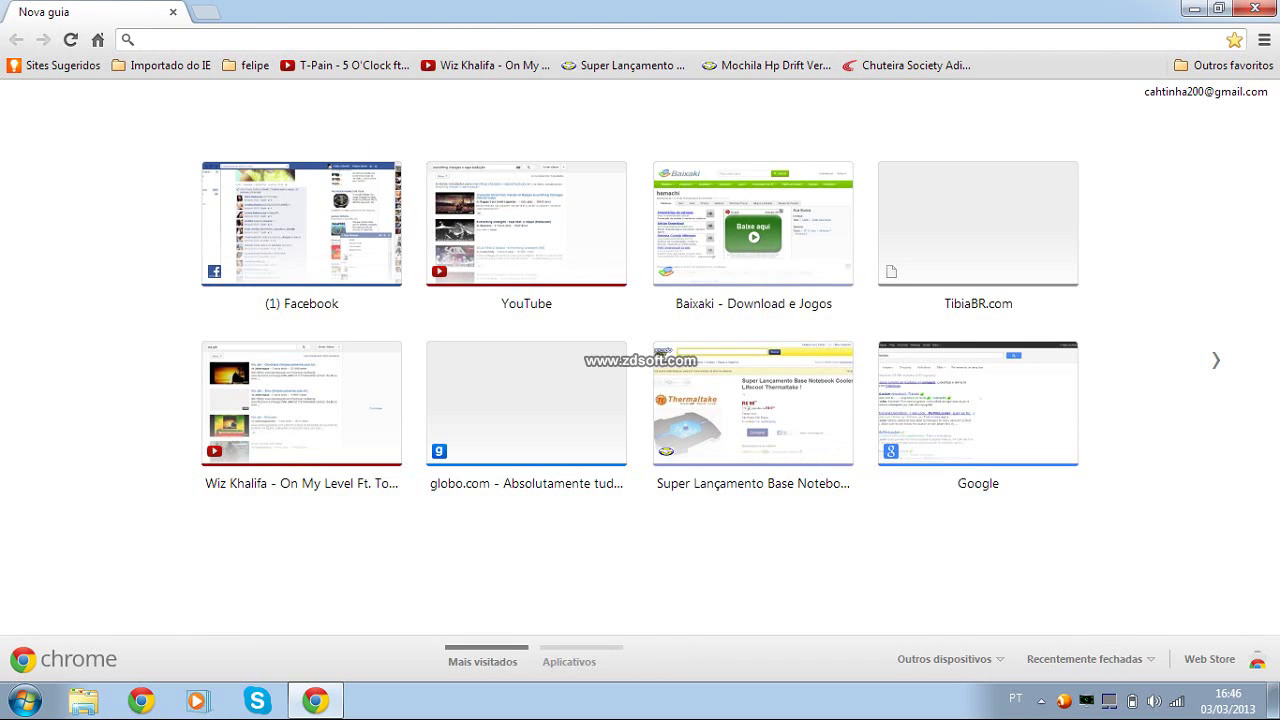
text(ba)
key(Return)
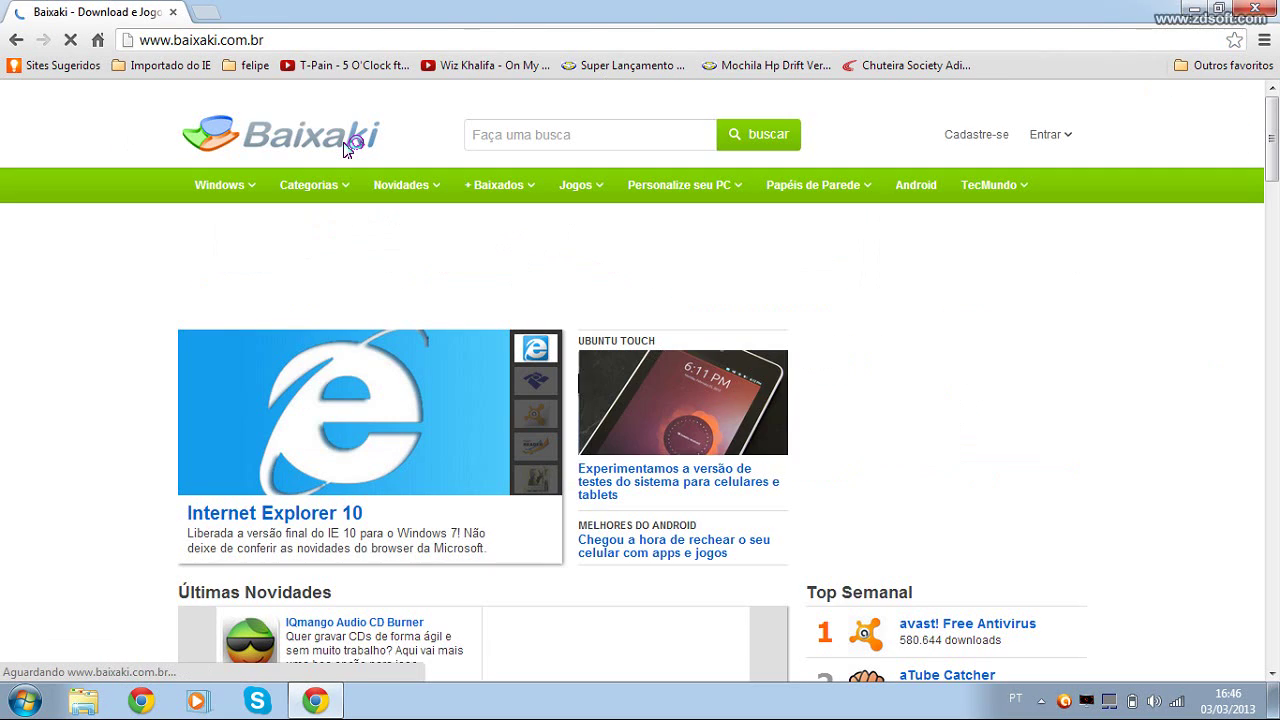
- Search the Baixaki site for XWidget
click(518, 136)
text(XW)
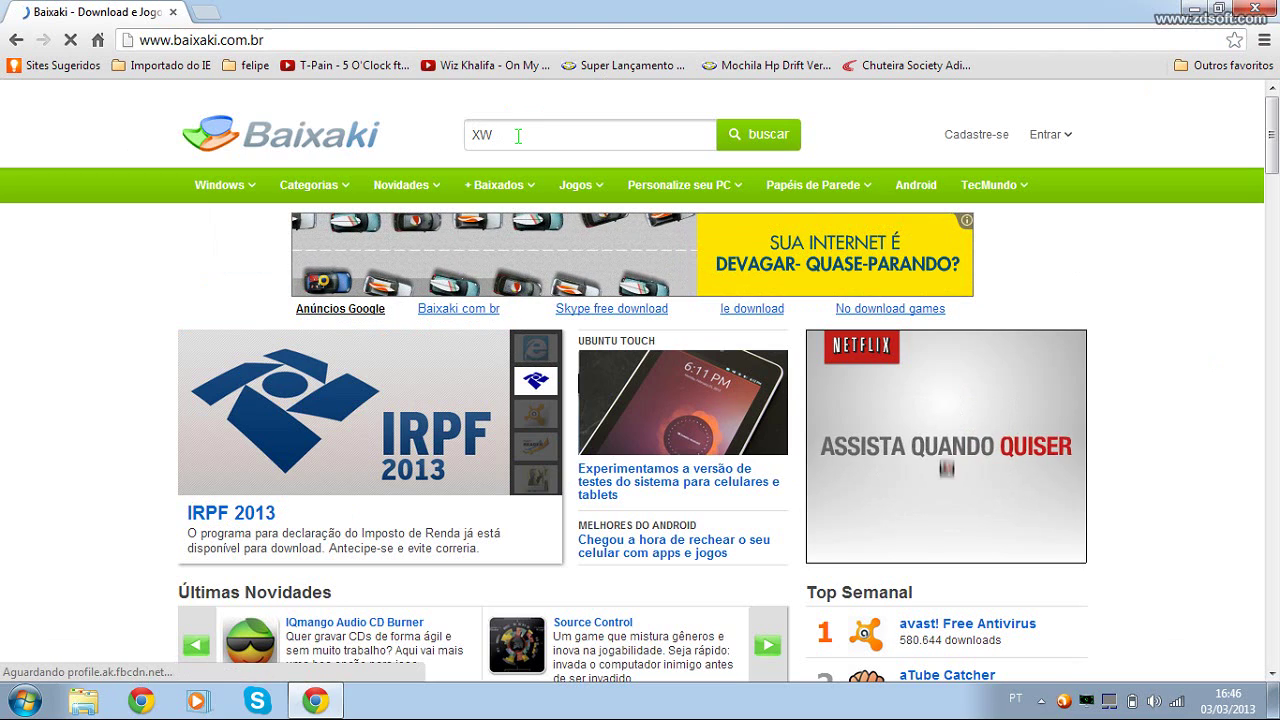
text(i)
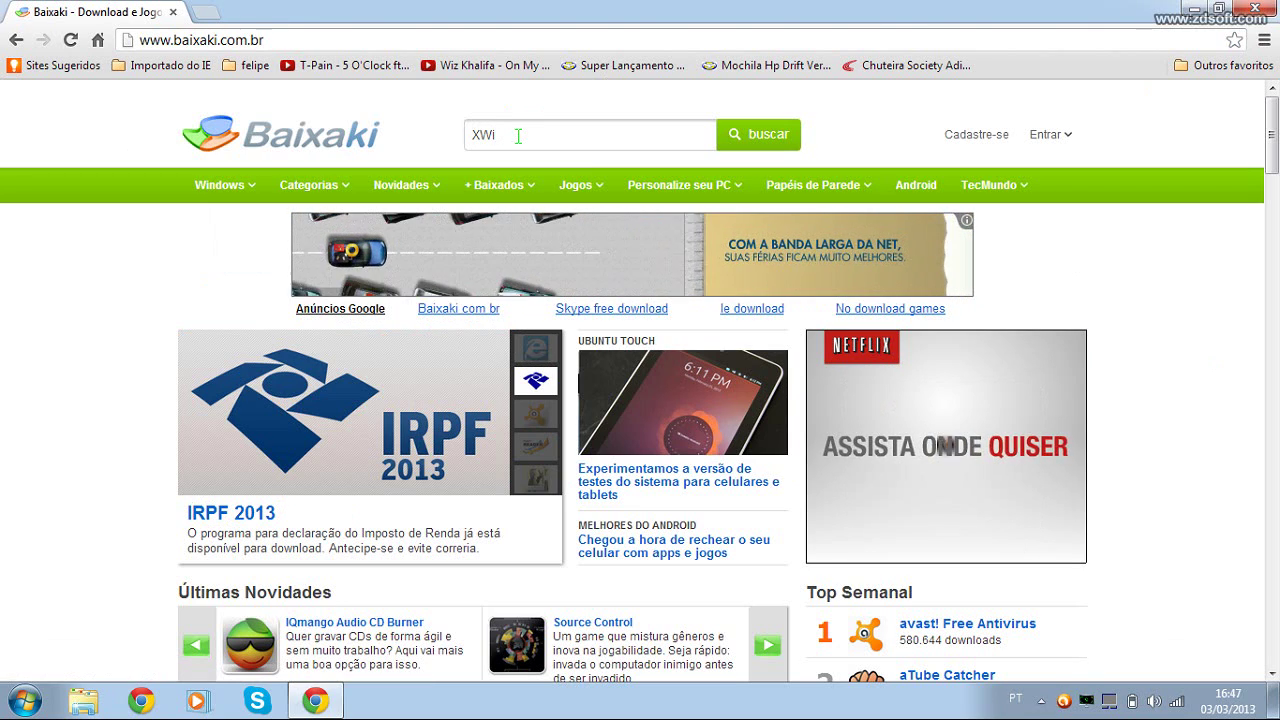
text(d)
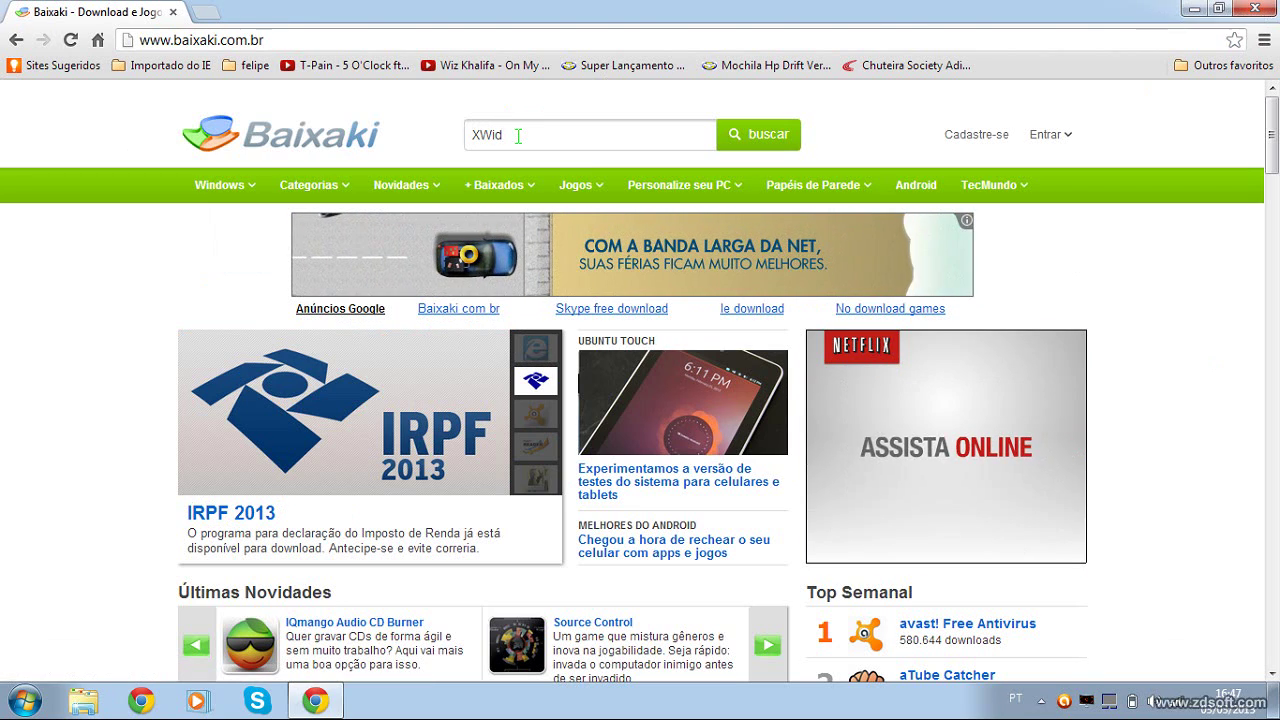
text(g)
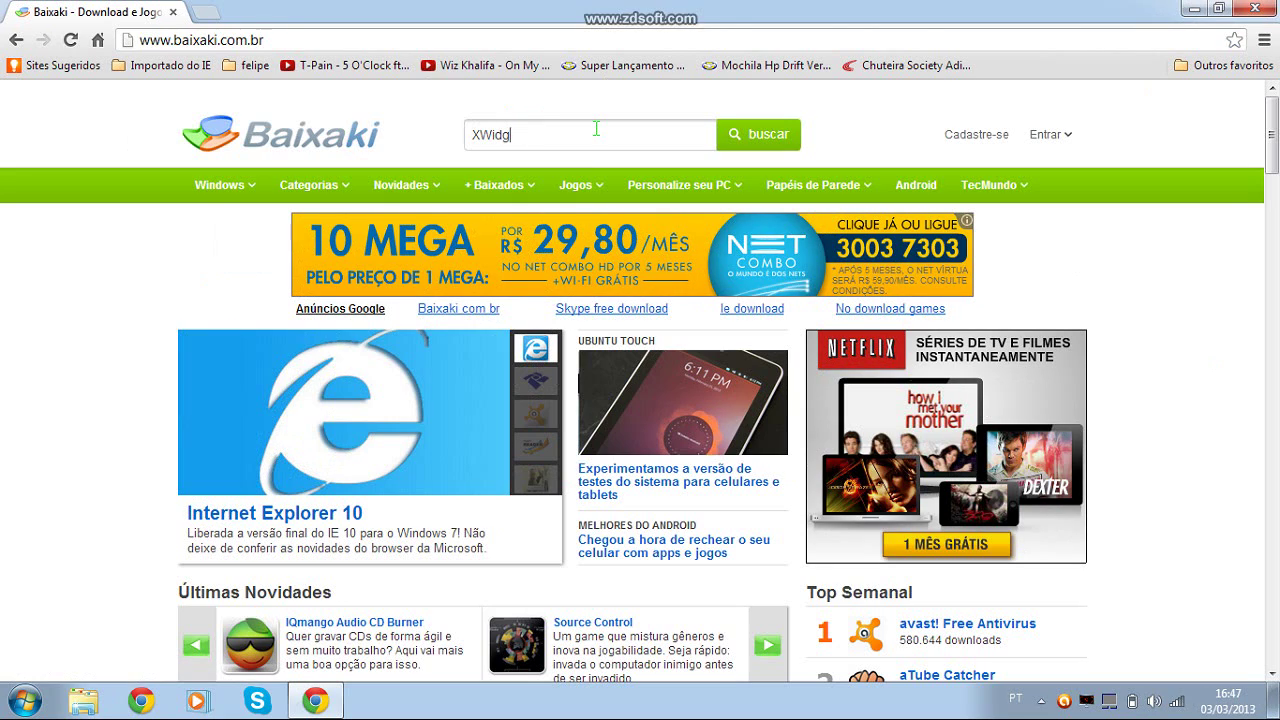
text(et)
key(Return)
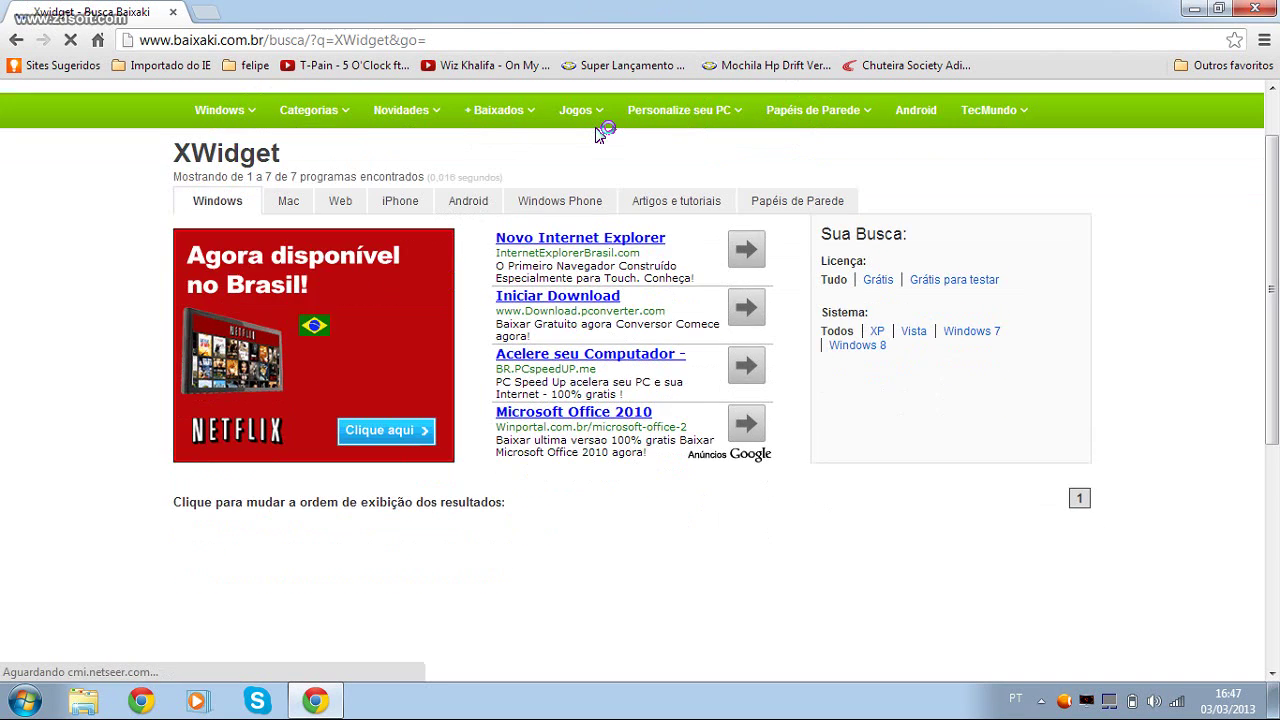
- Download XWidget 1.8.0.109 with the Baixaki installer, saving it as xwidget-180109-baixaki-32-bits in the Downloads folder
scroll(595, 128, down, 3)
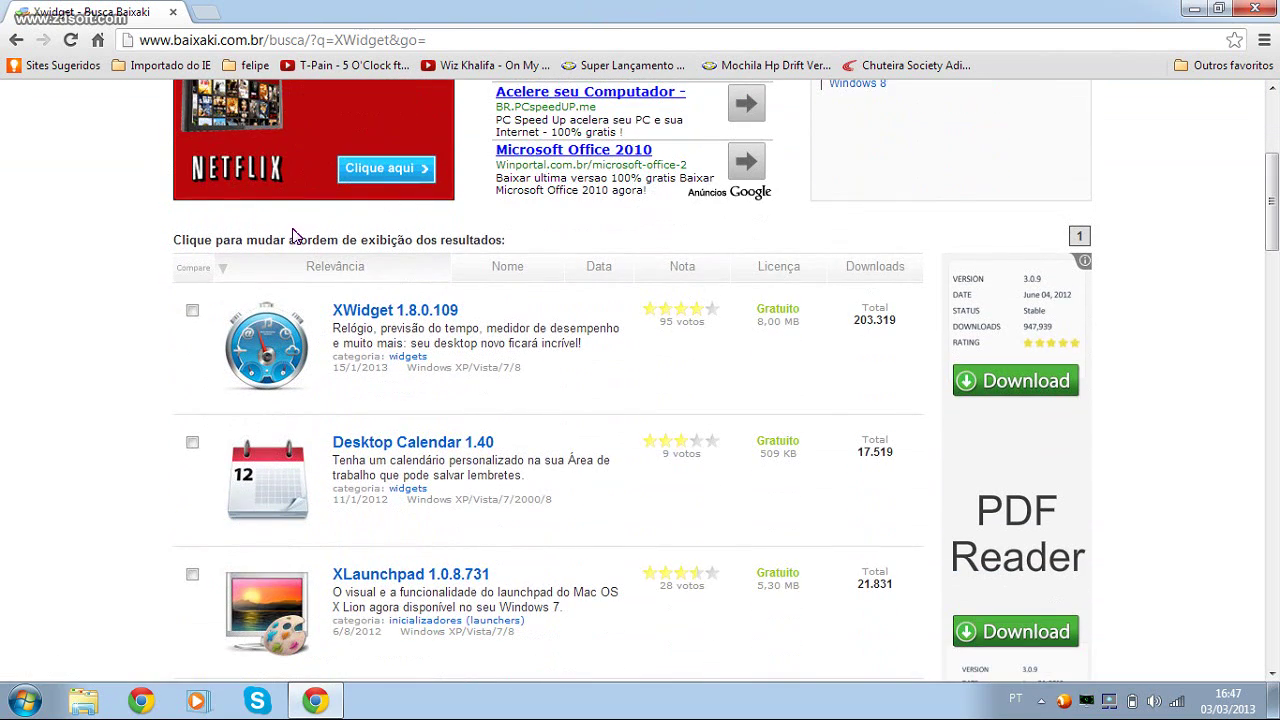
click(397, 311)
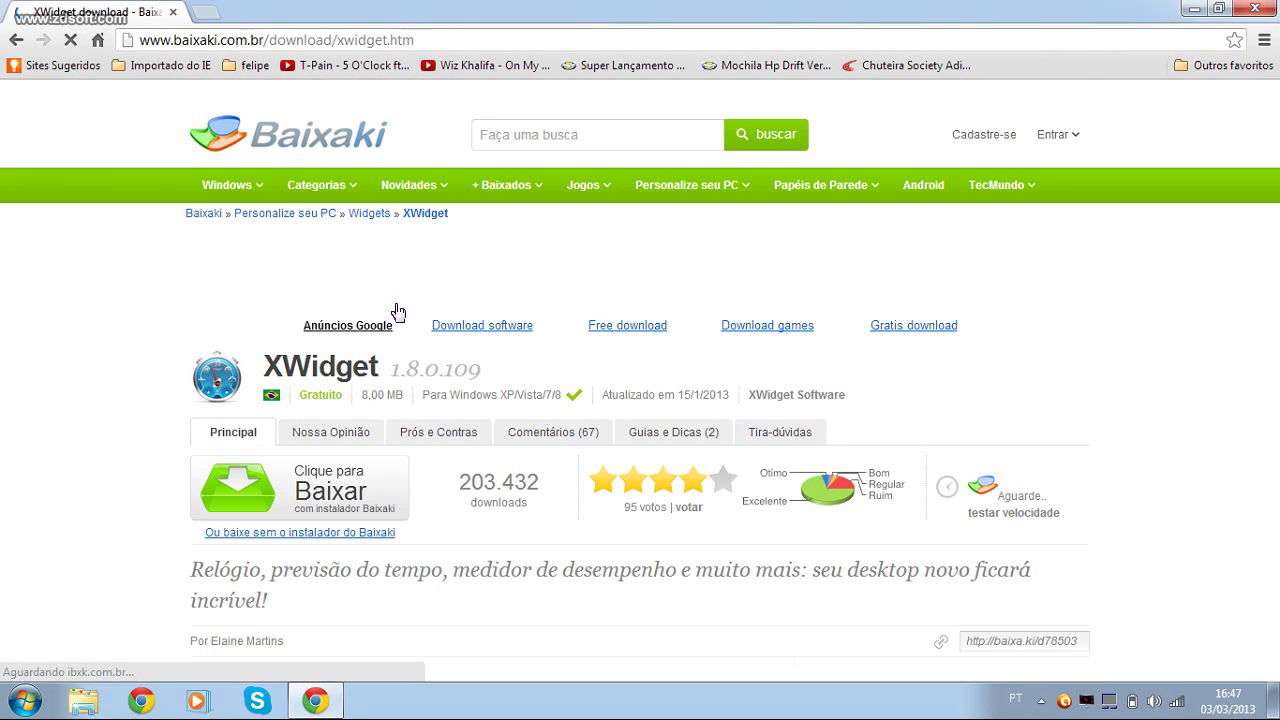
scroll(397, 311, down, 1)
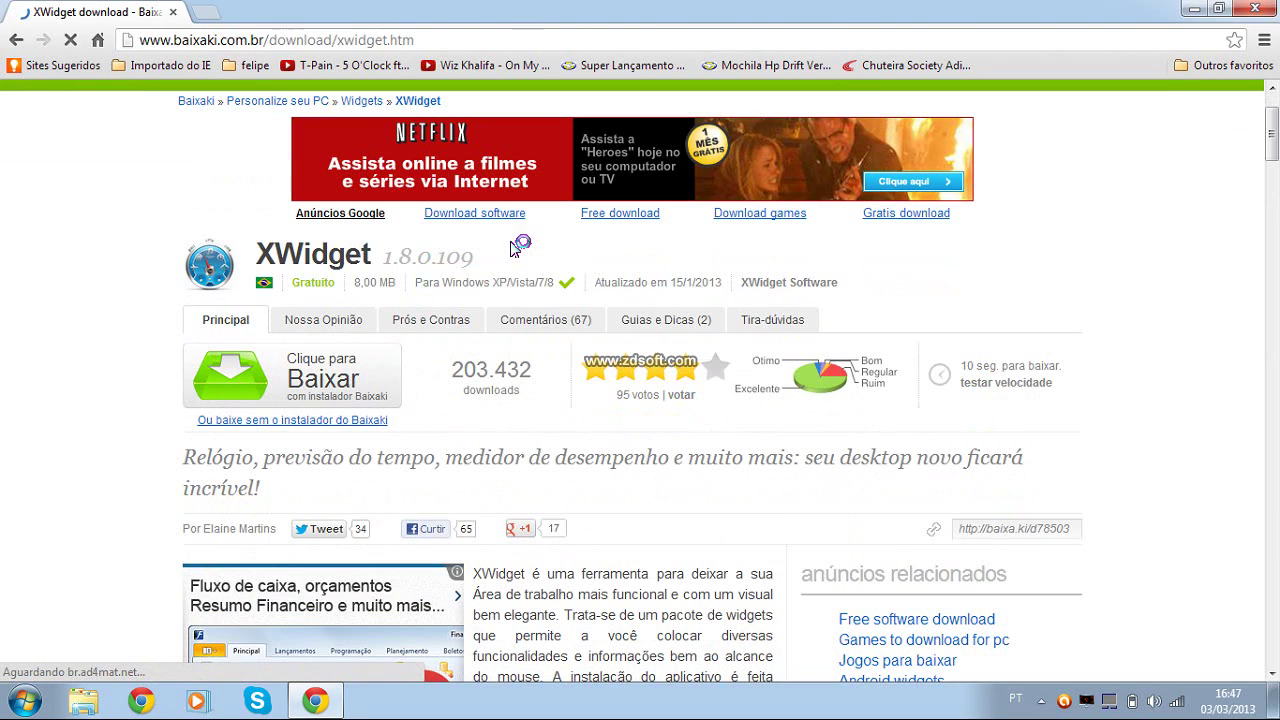
scroll(513, 247, down, 1)
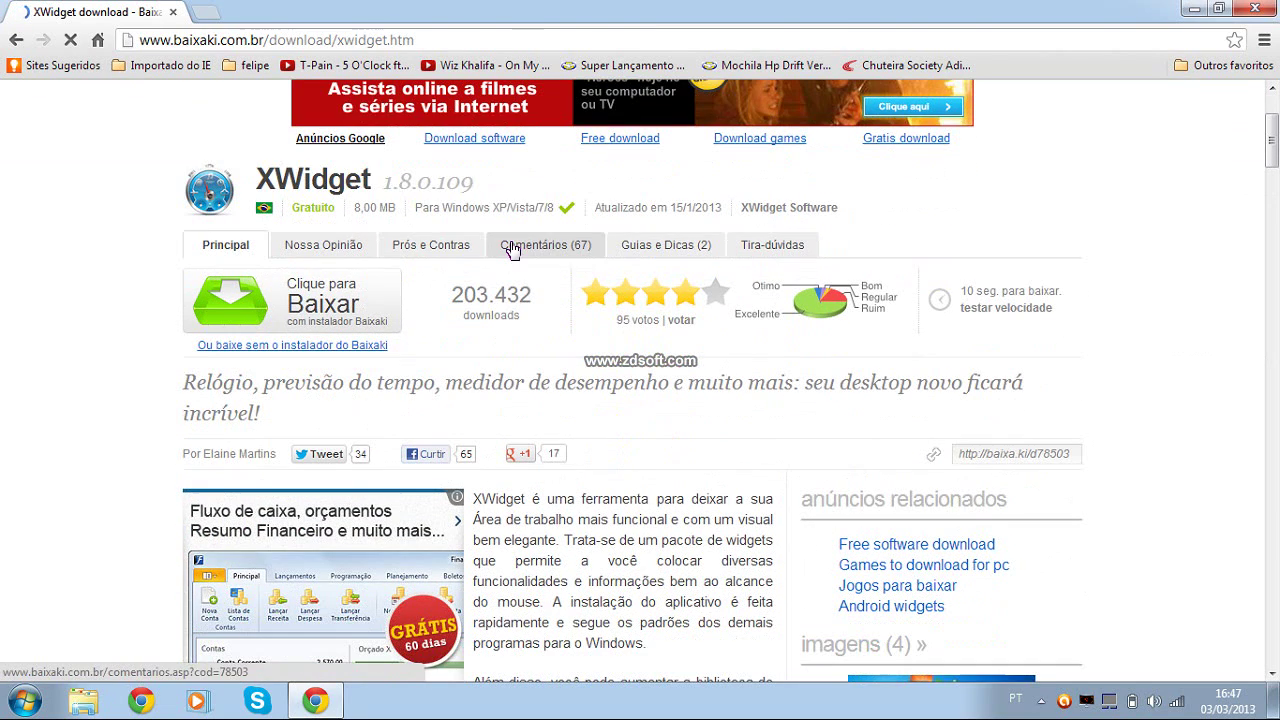
click(270, 290)
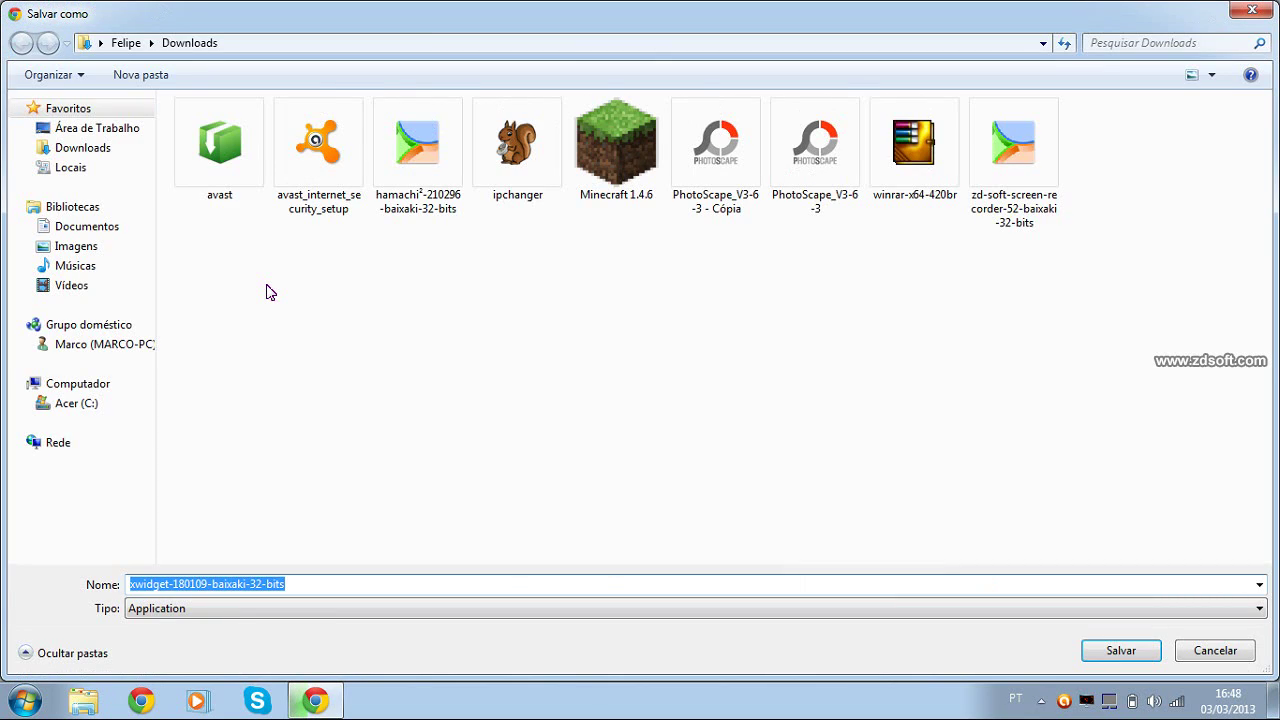
key(Return)
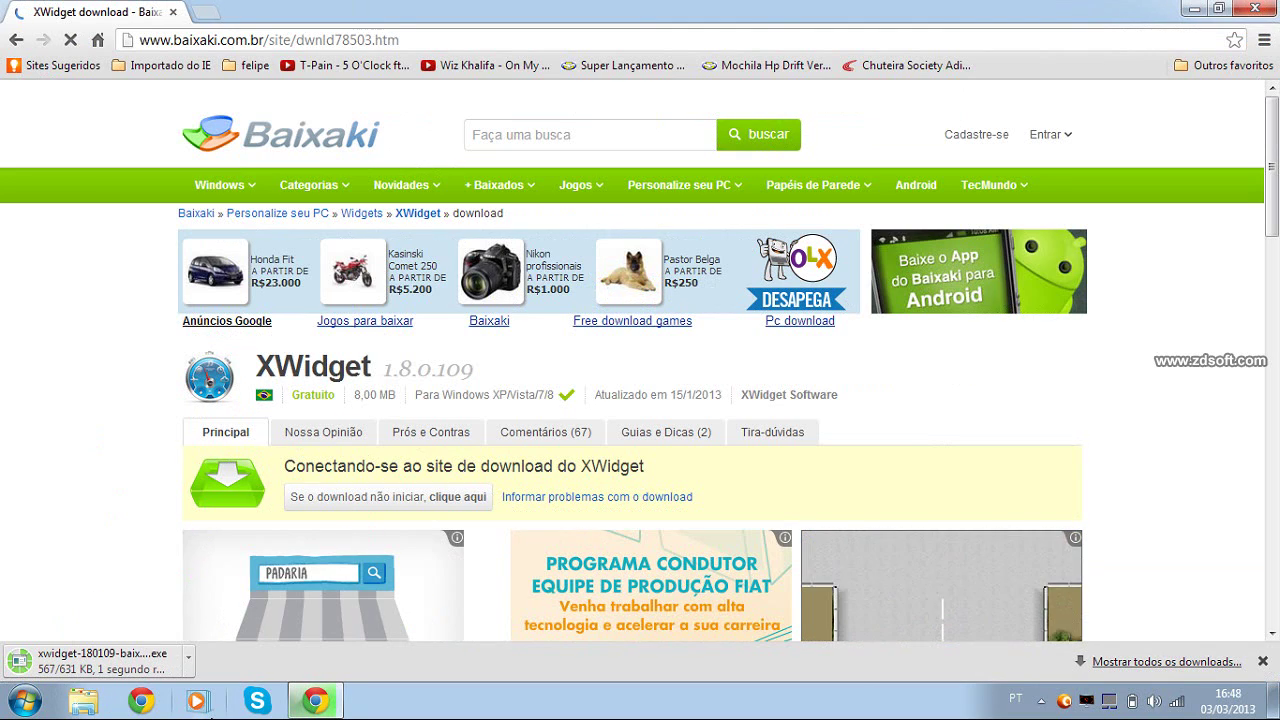
- Run the downloaded xwidget-180109-baixaki-32-bits file, allow its execution and bring the Baixaki download manager to the front
click(145, 668)
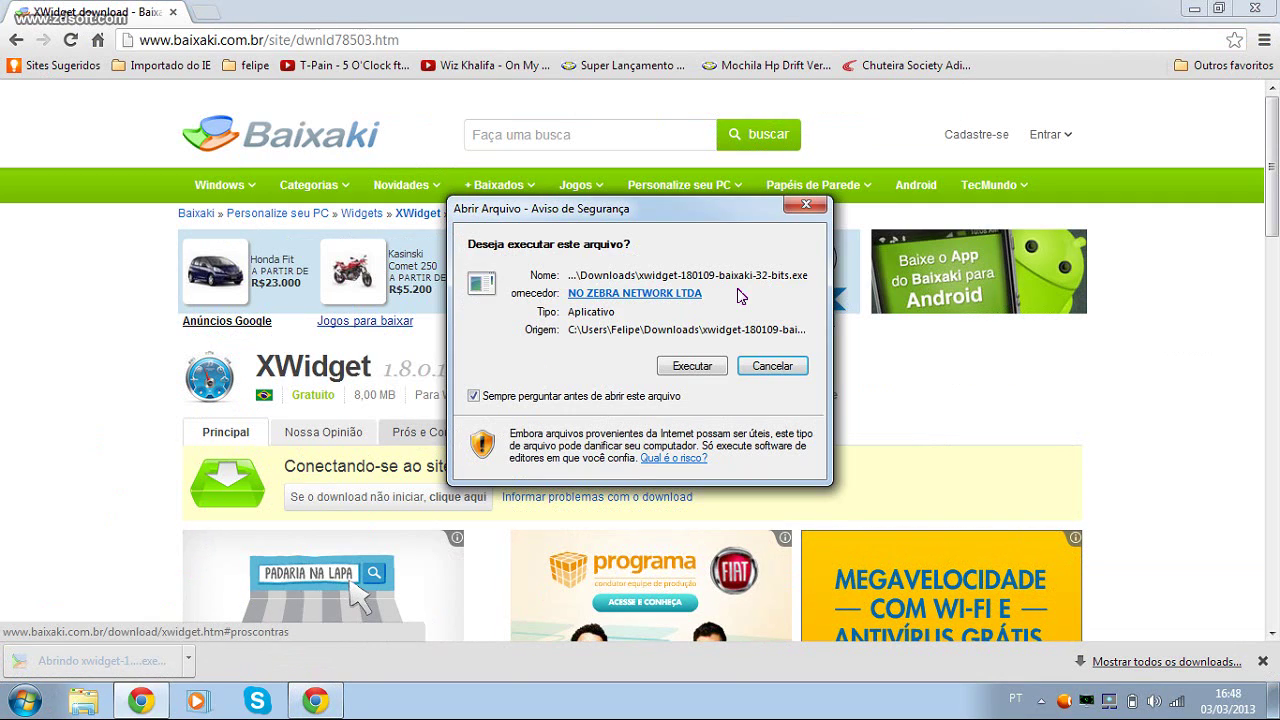
click(697, 364)
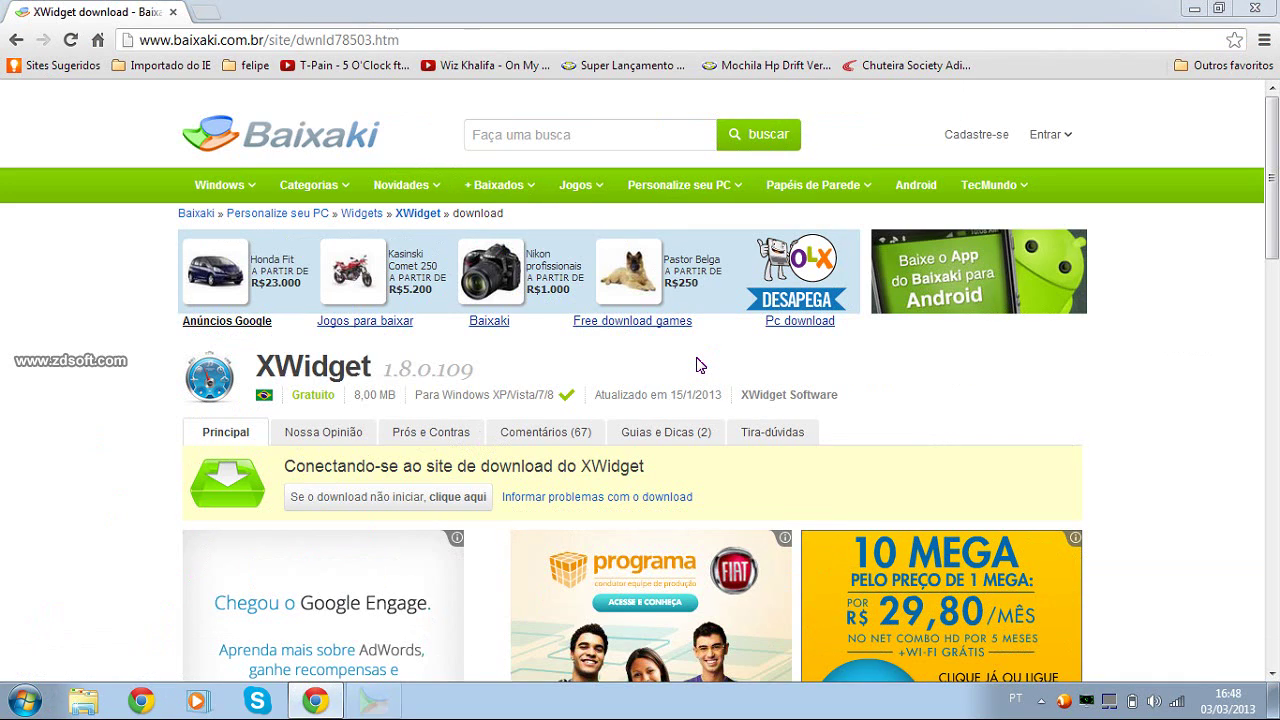
click(373, 700)
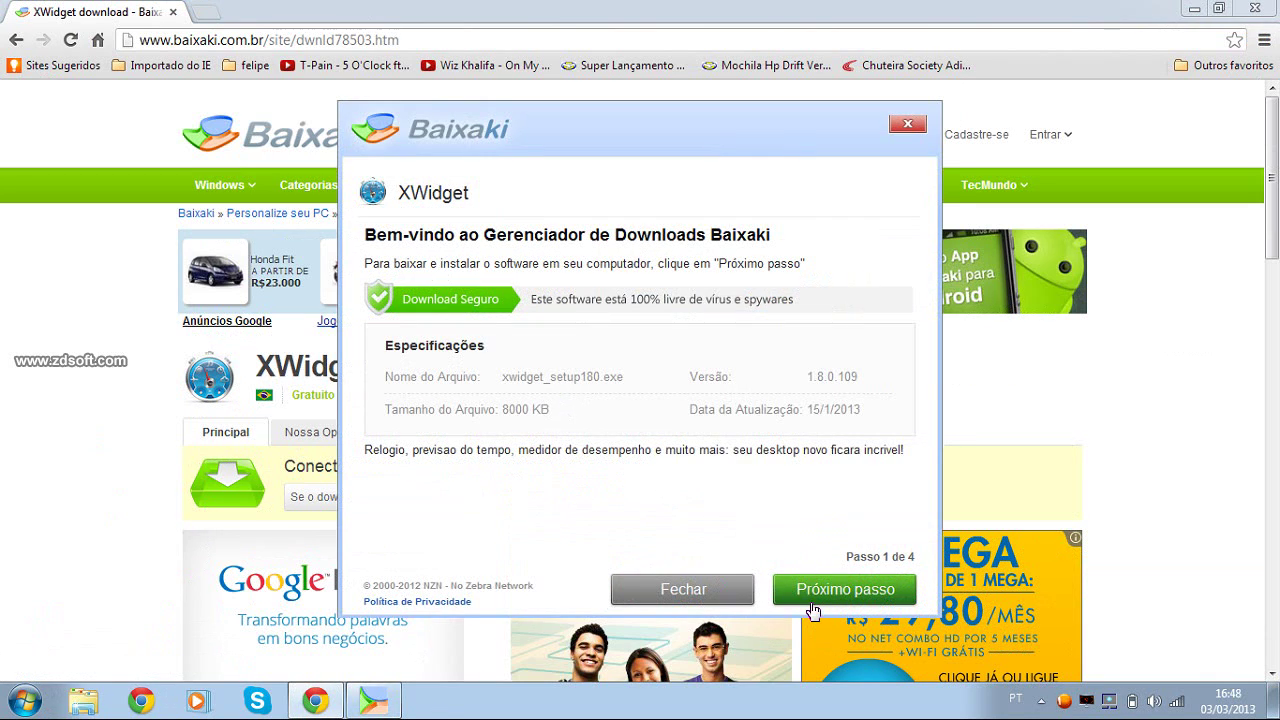
- Proceed through the Baixaki download manager, rejecting the DealPly offer and opting out of the PSafe antivirus
click(813, 611)
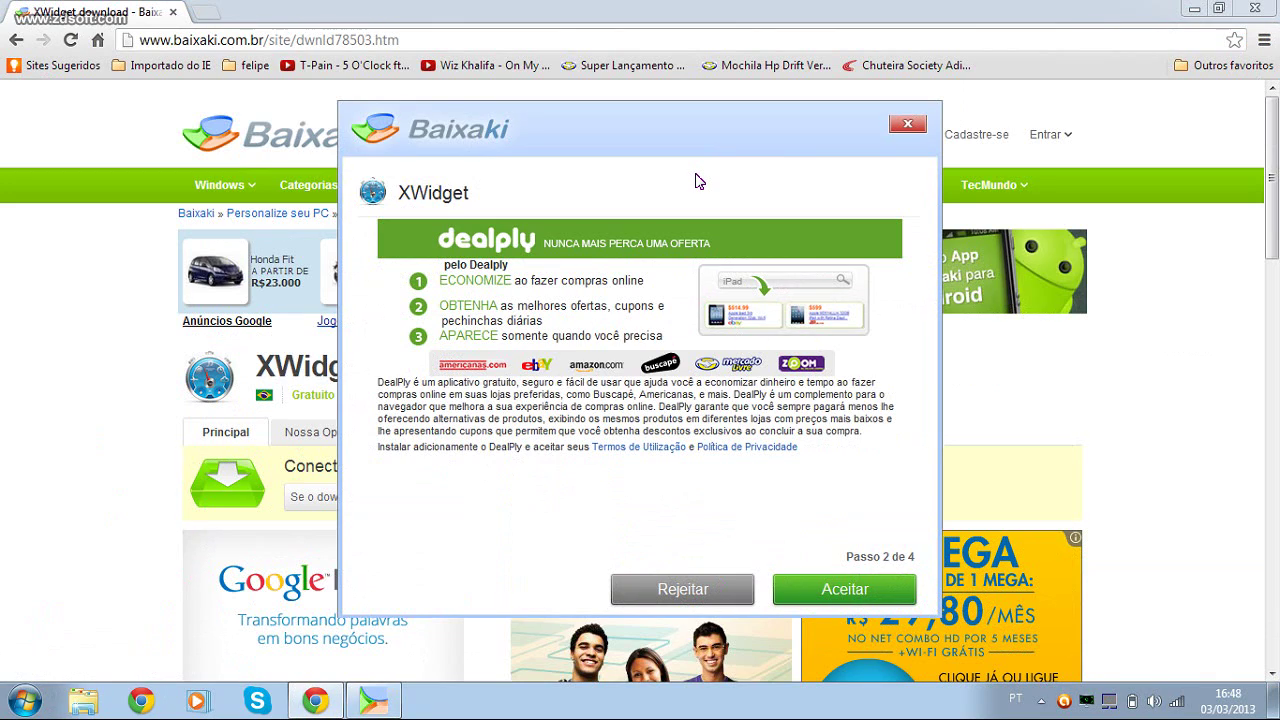
click(734, 589)
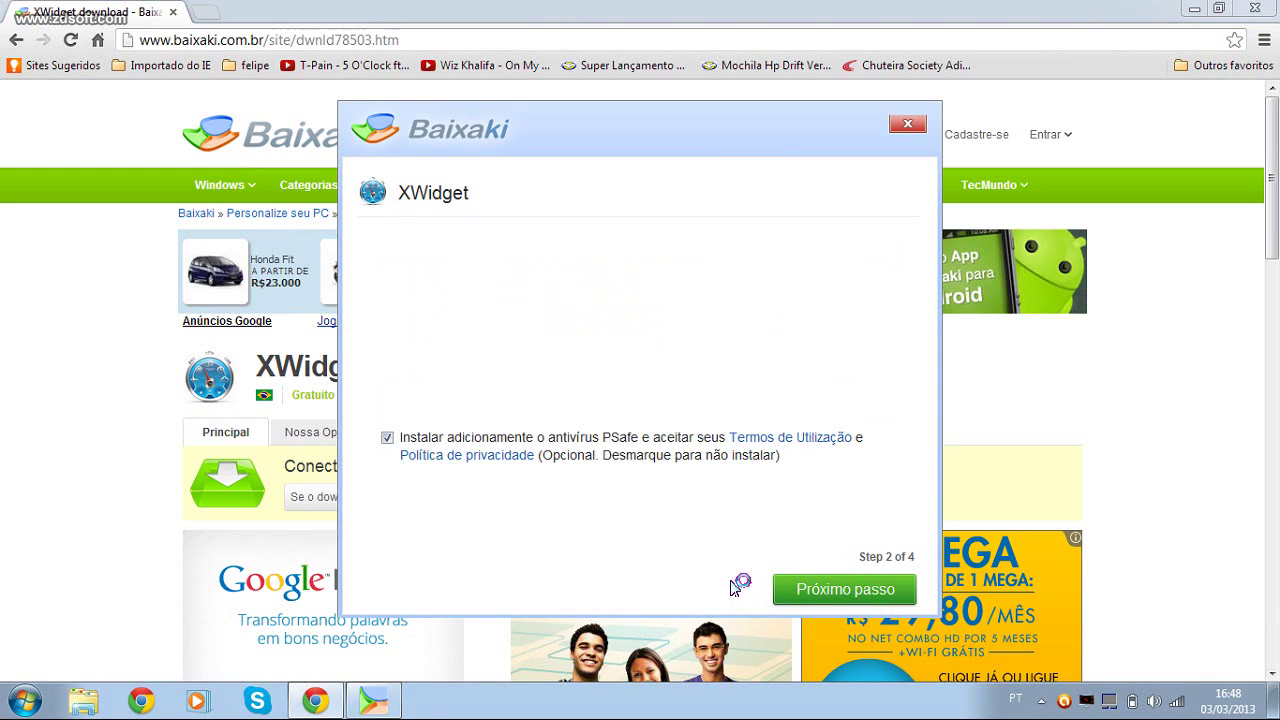
click(390, 440)
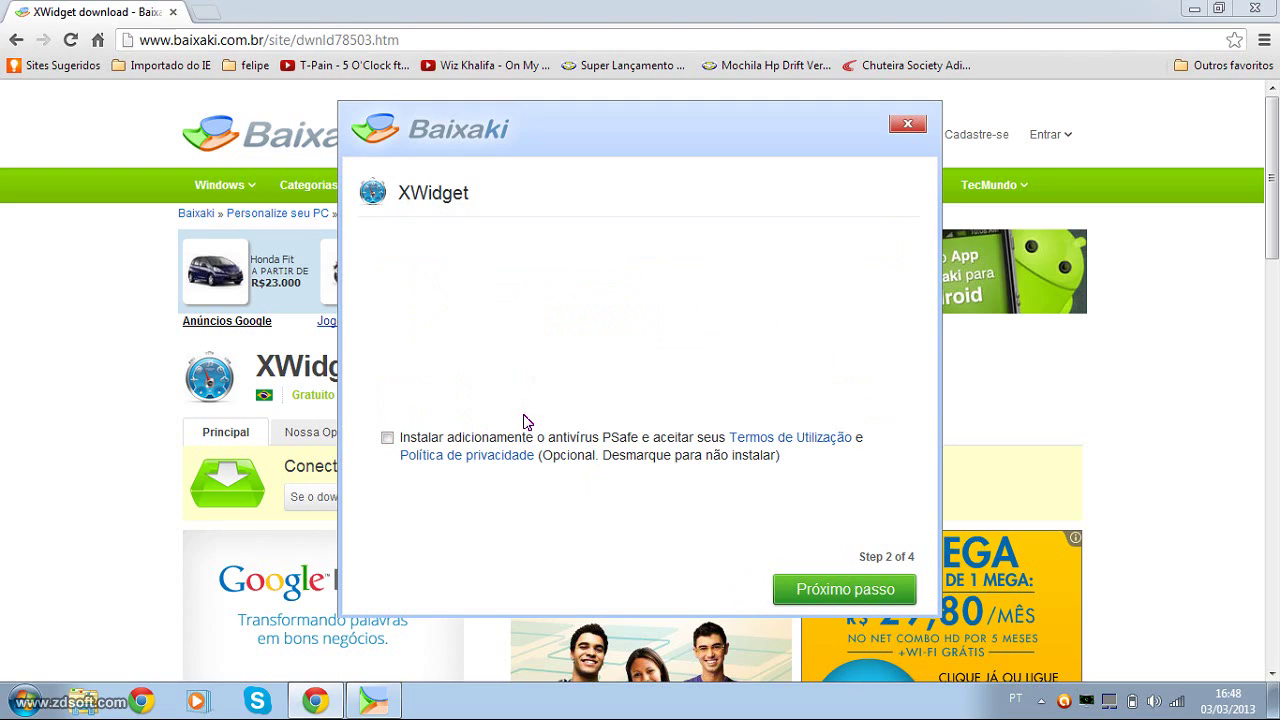
click(895, 596)
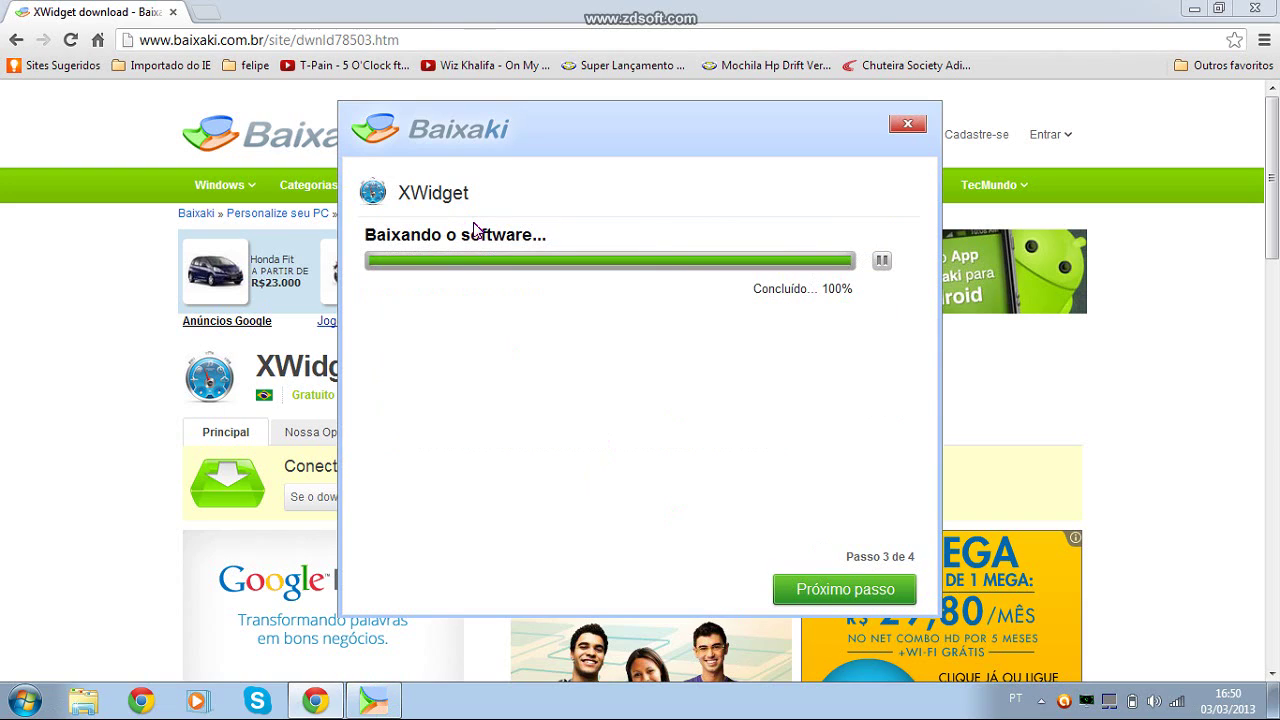
- Continue past the completed XWidget download, choose to install it immediately and close Chrome
click(830, 587)
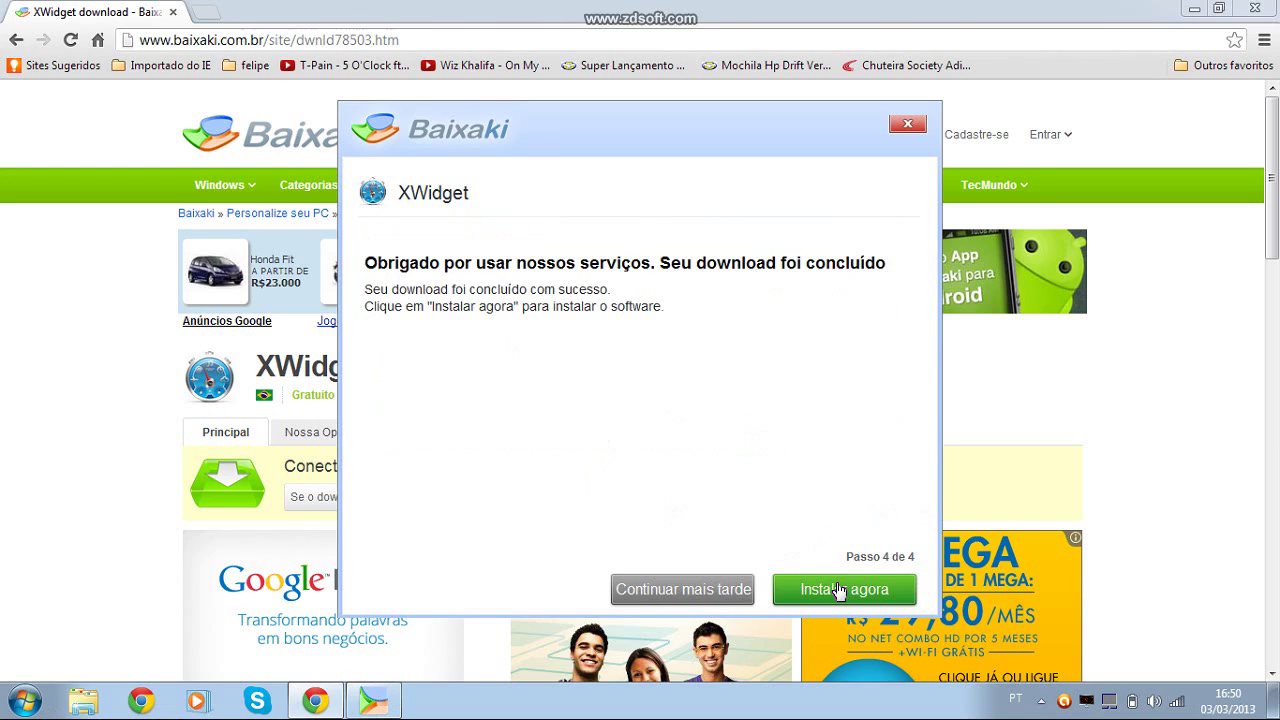
click(812, 598)
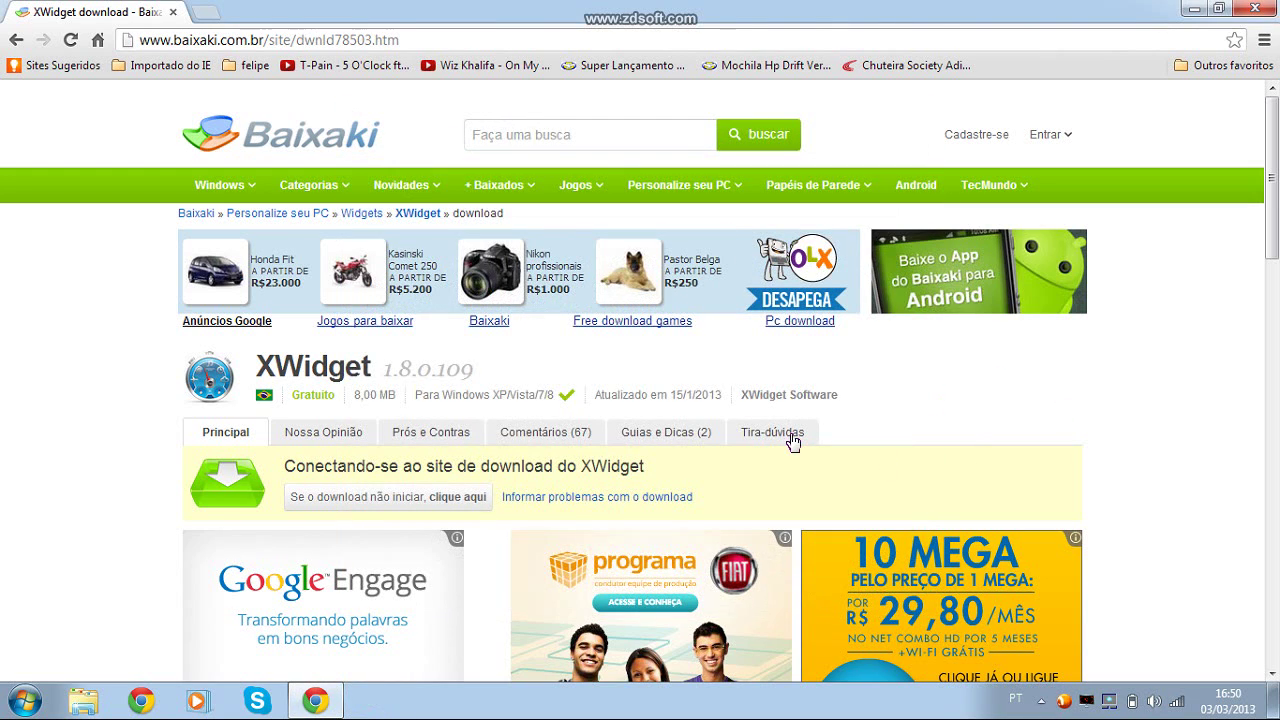
click(1260, 9)
- Move the Rec001 video icon to the end of the desktop's first row of icons
click(648, 239)
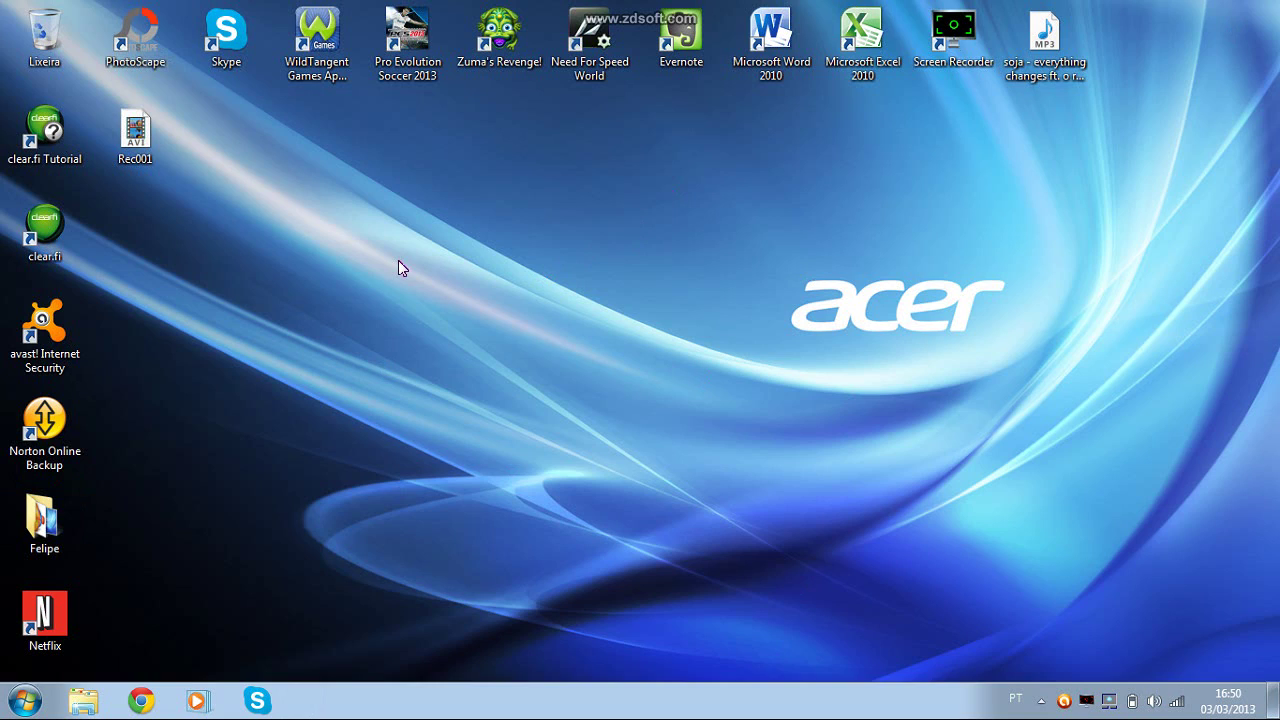
drag(135, 130, 1162, 44)
click(789, 452)
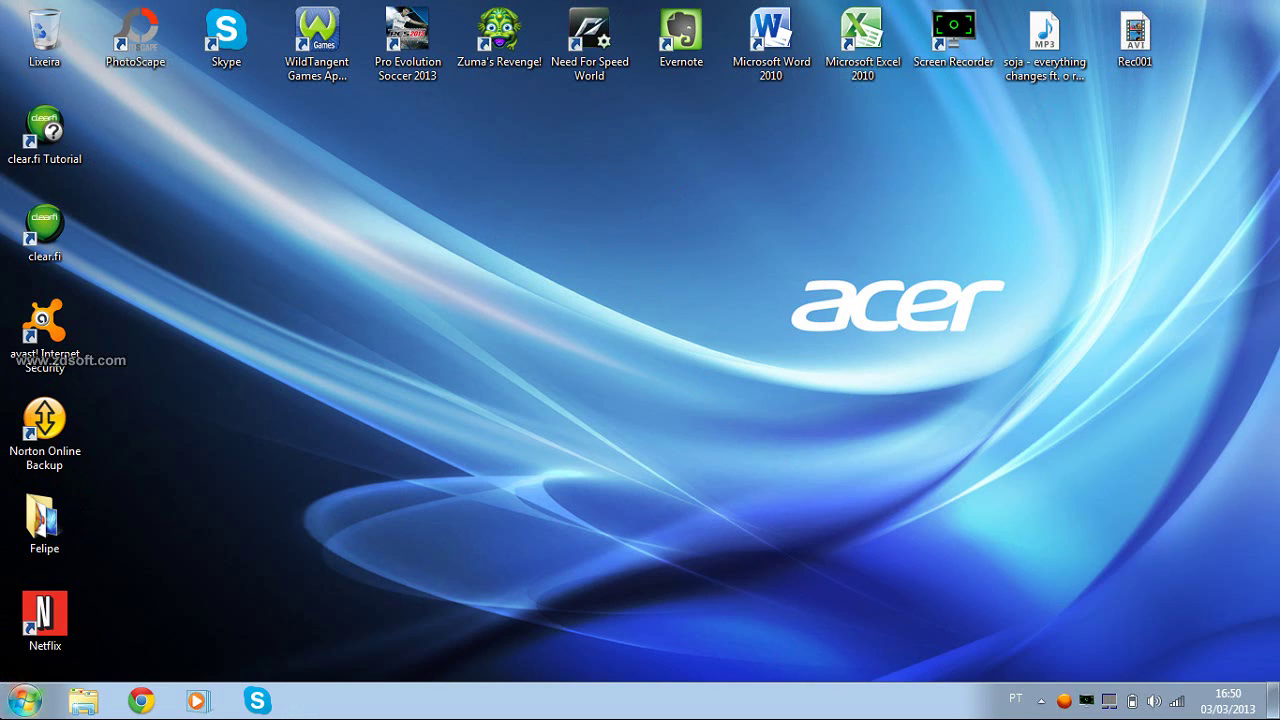
- Launch xwidget_setup180 from the Downloads folder and close the folder window
click(24, 700)
click(395, 286)
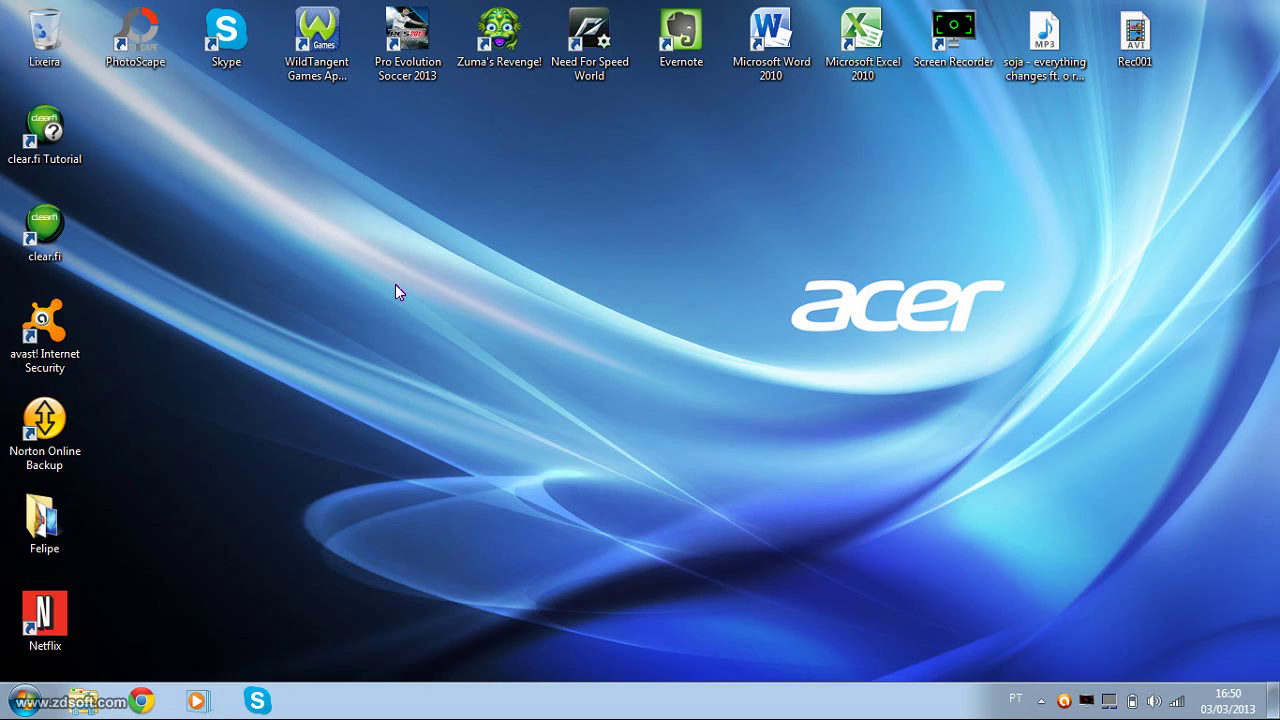
click(470, 267)
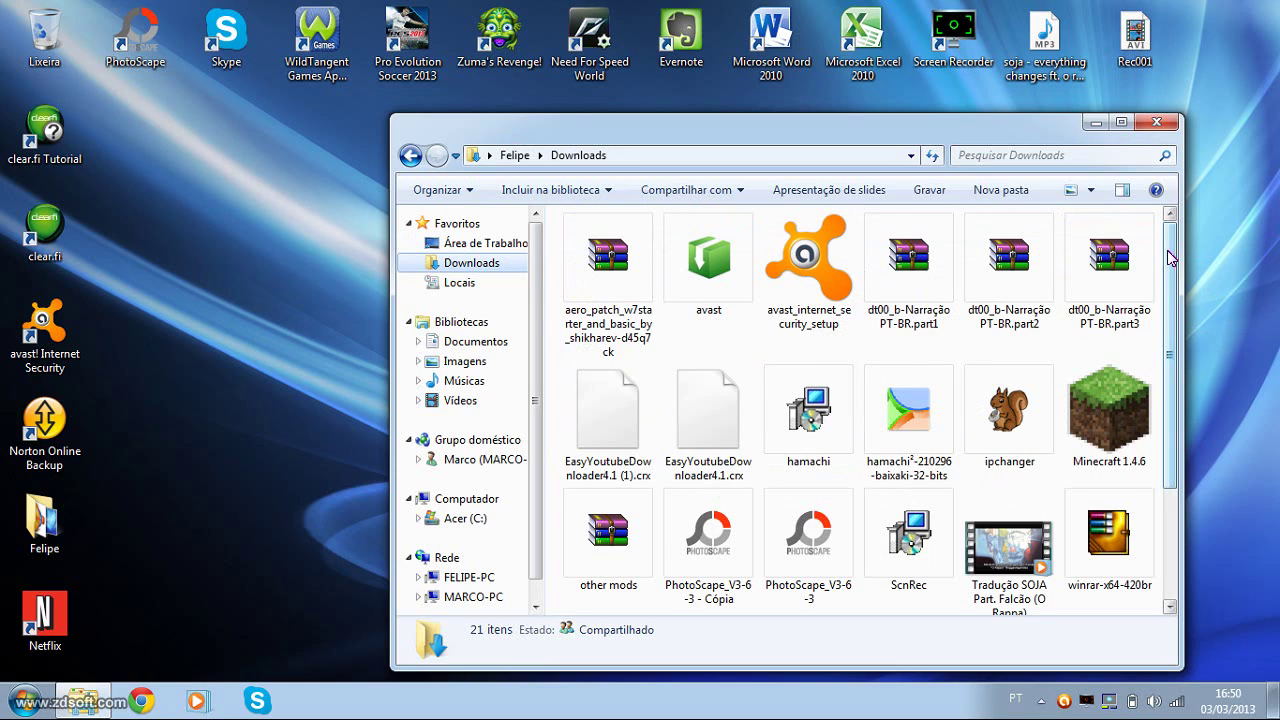
scroll(1160, 300, down, 3)
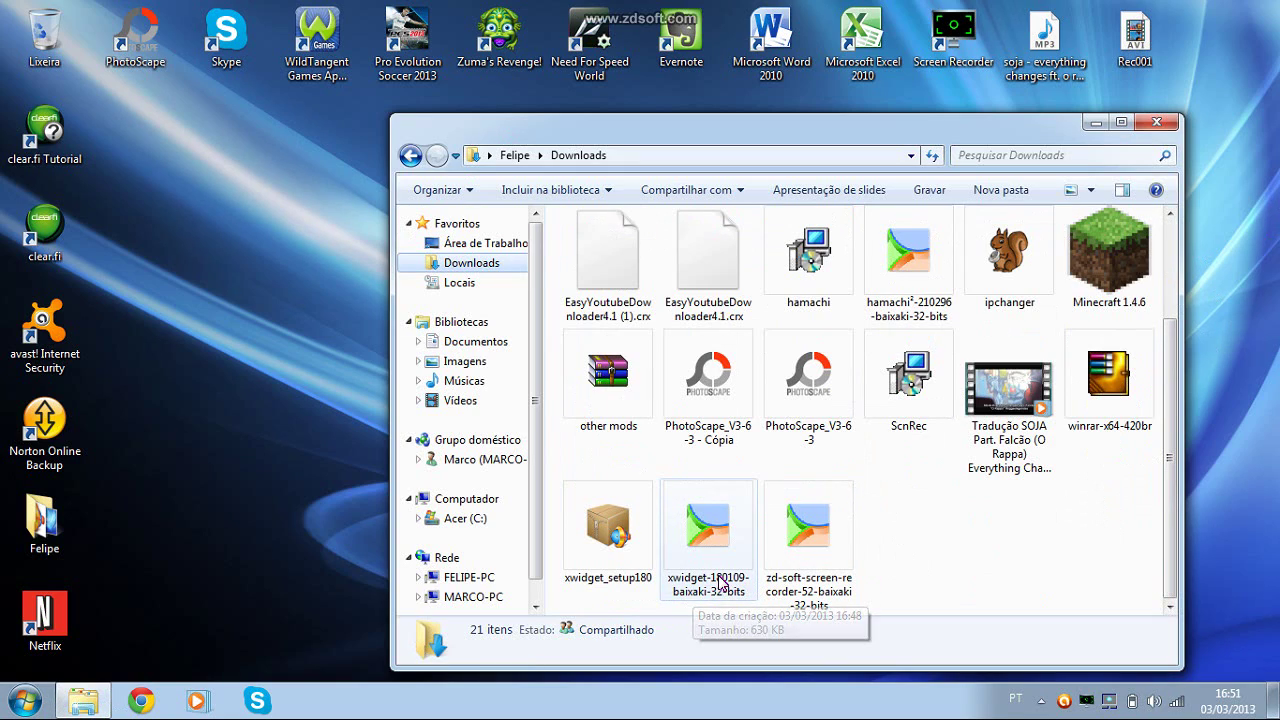
click(627, 535)
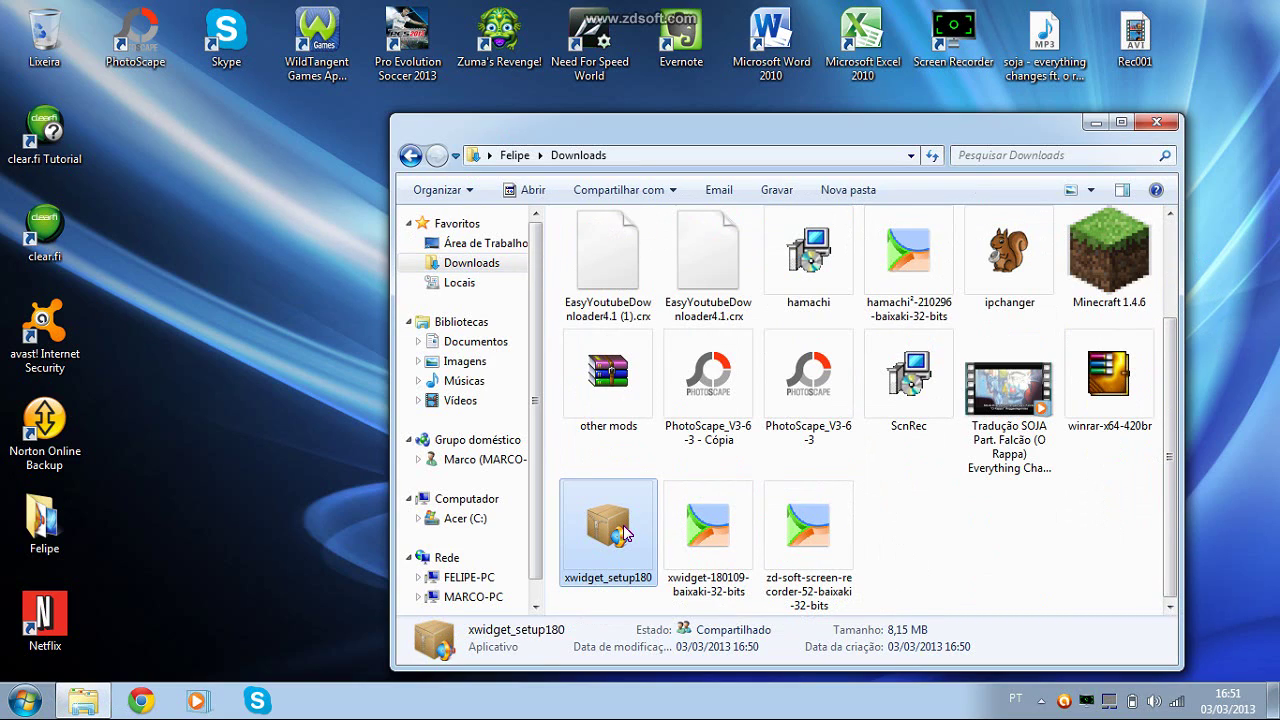
click(1160, 126)
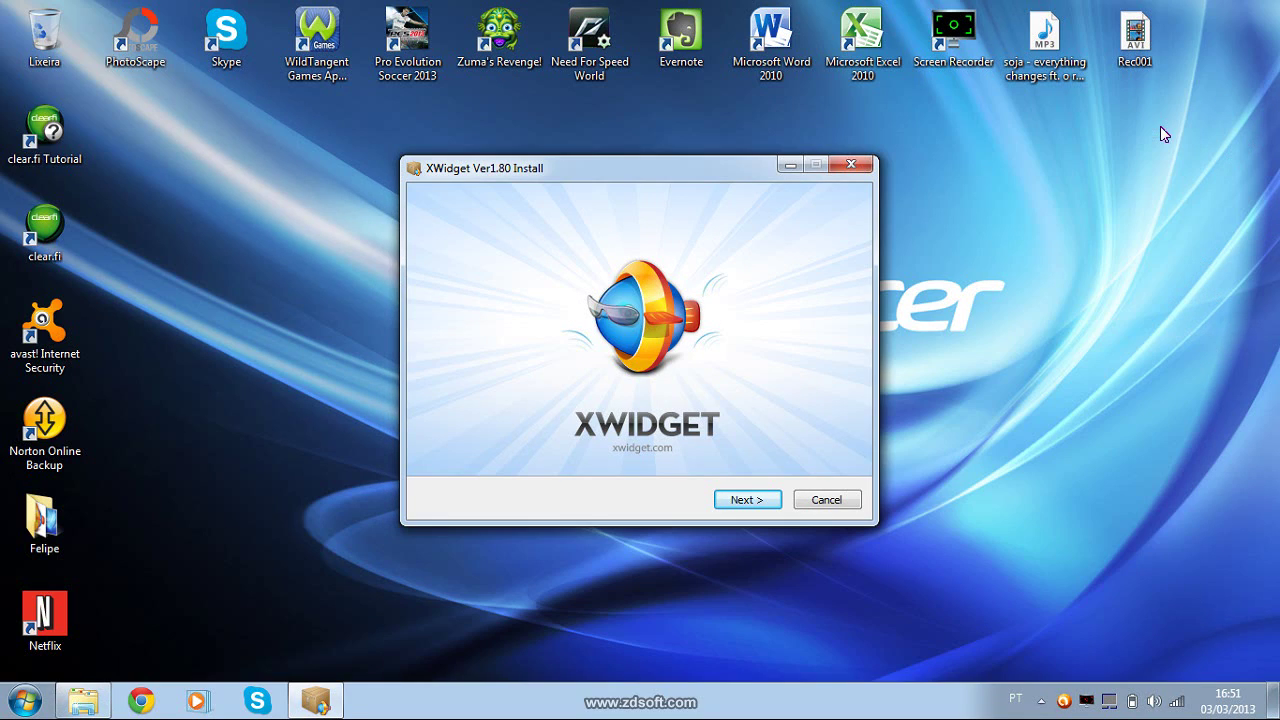
- Accept C:\Program Files (x86)\XWidget as the installation folder and advance the XWidget setup to the additional tasks
click(723, 510)
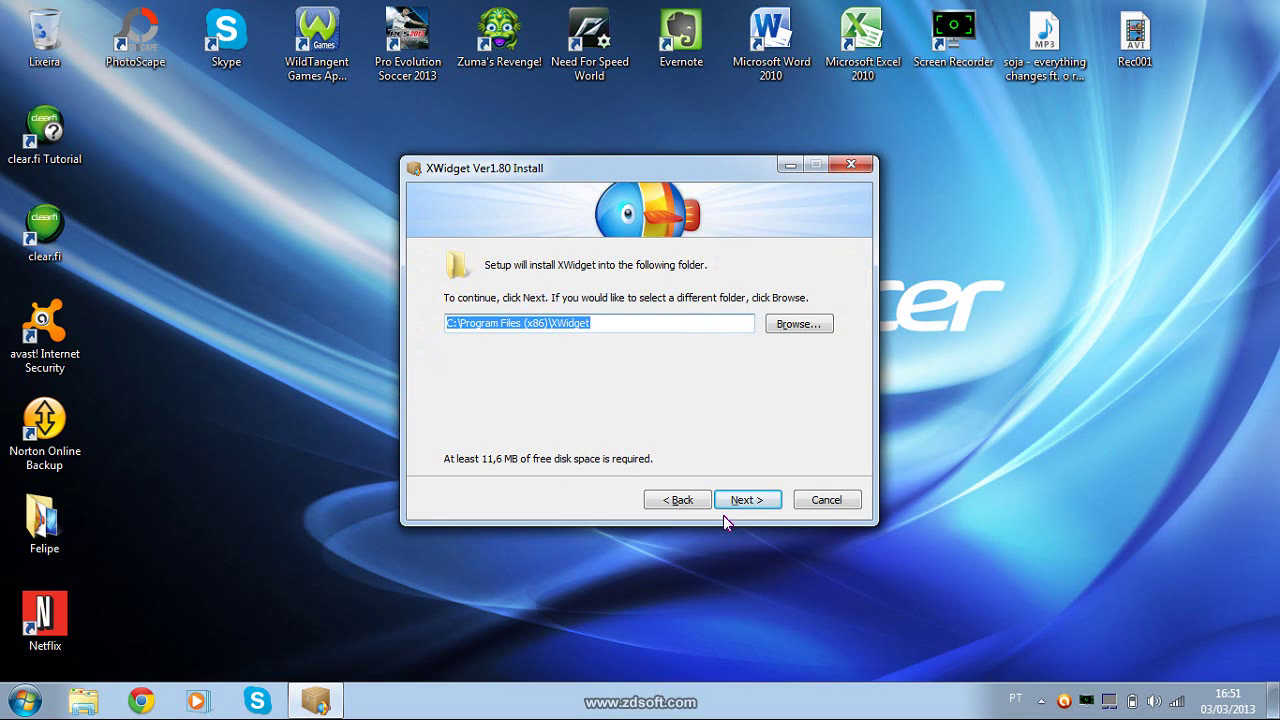
click(723, 510)
key(Return)
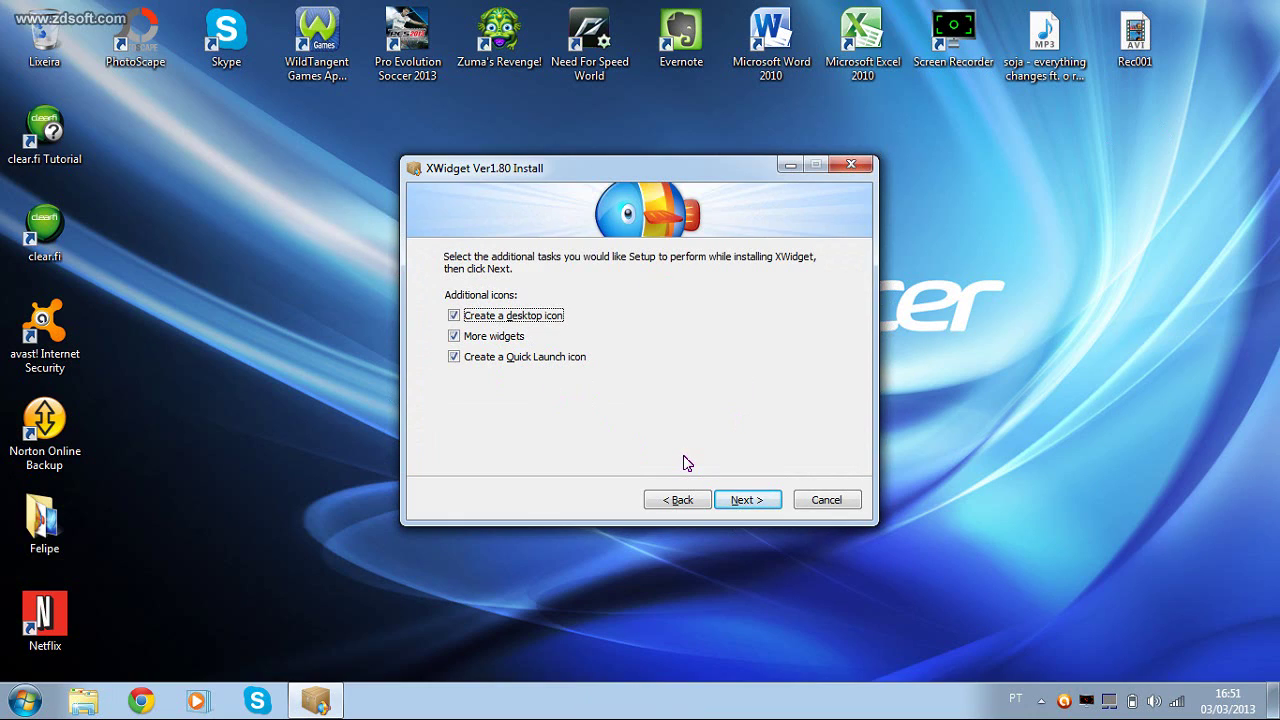
- Install XWidget with the desktop, More widgets and Quick Launch icons, leave both Babylon search options unchecked and proceed past the RegClean Pro offer
key(Return)
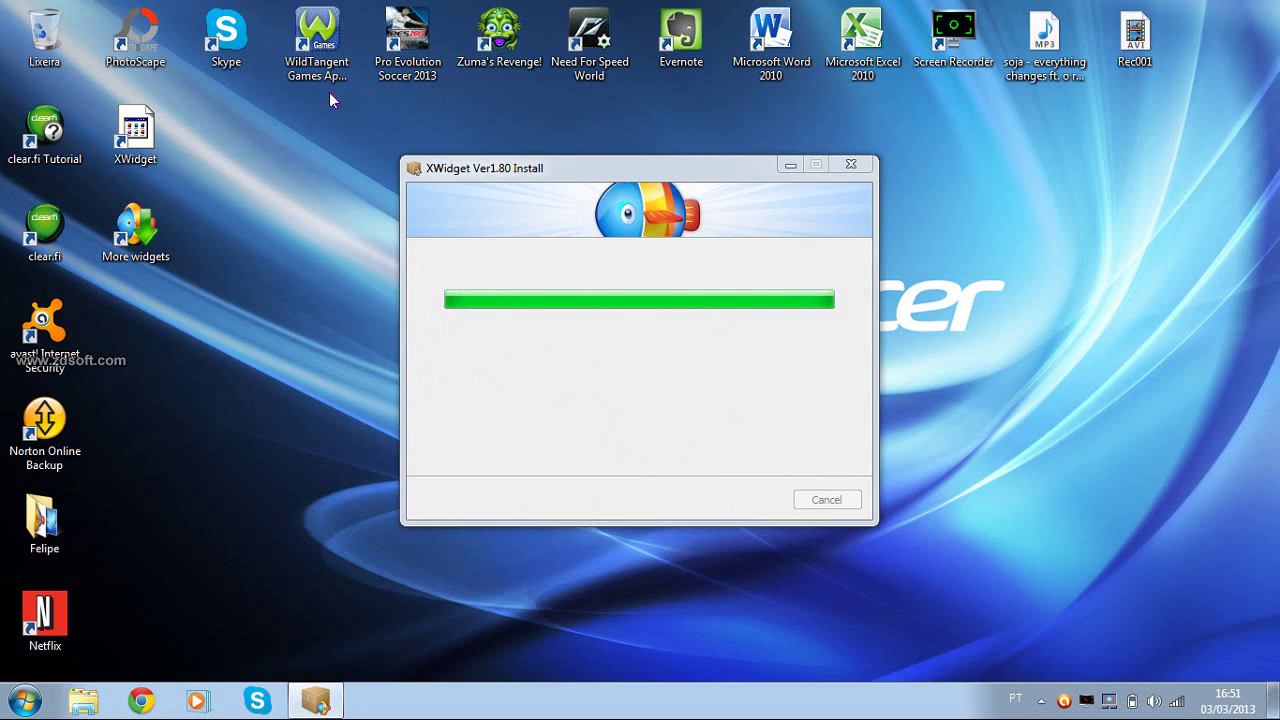
drag(273, 312, 248, 273)
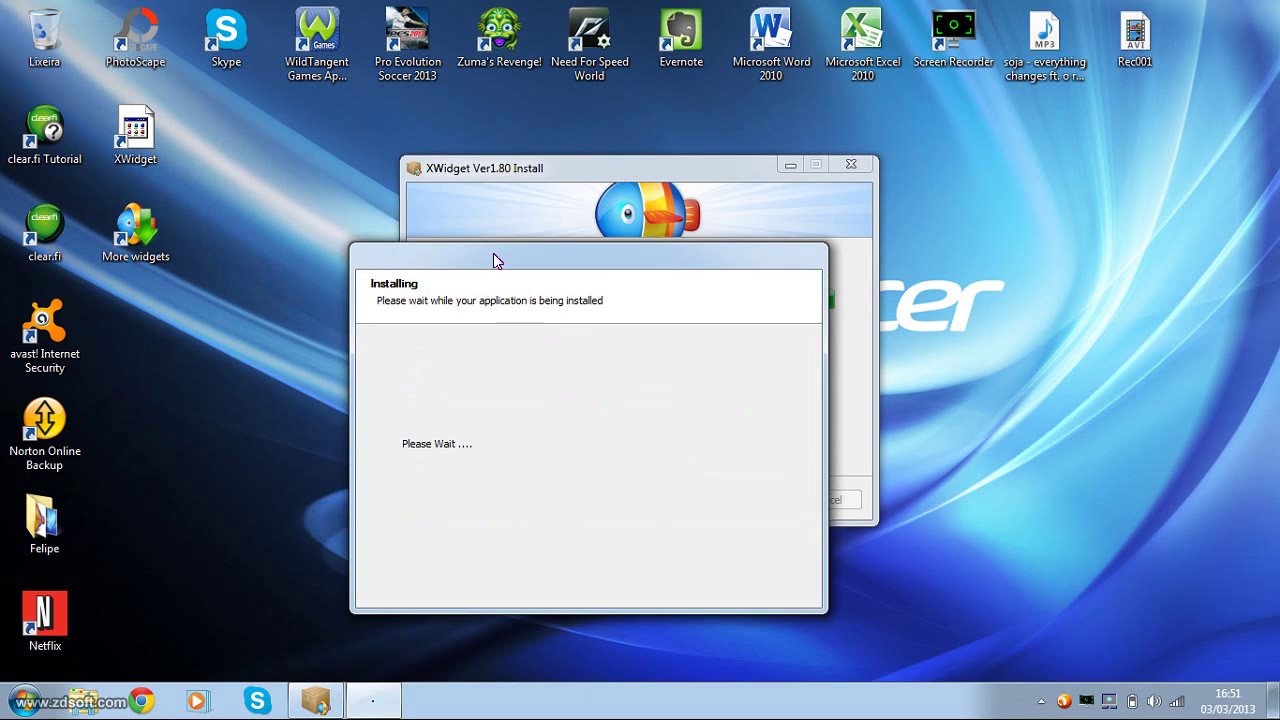
drag(783, 262, 759, 180)
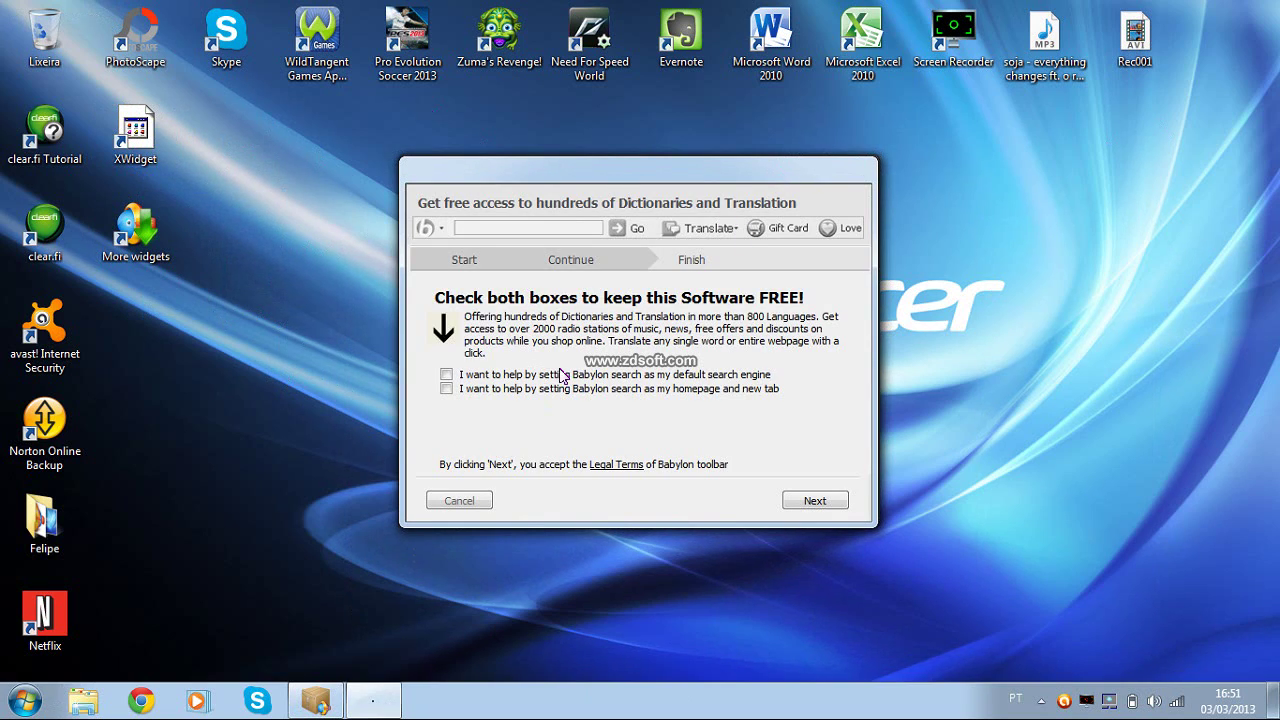
key(Return)
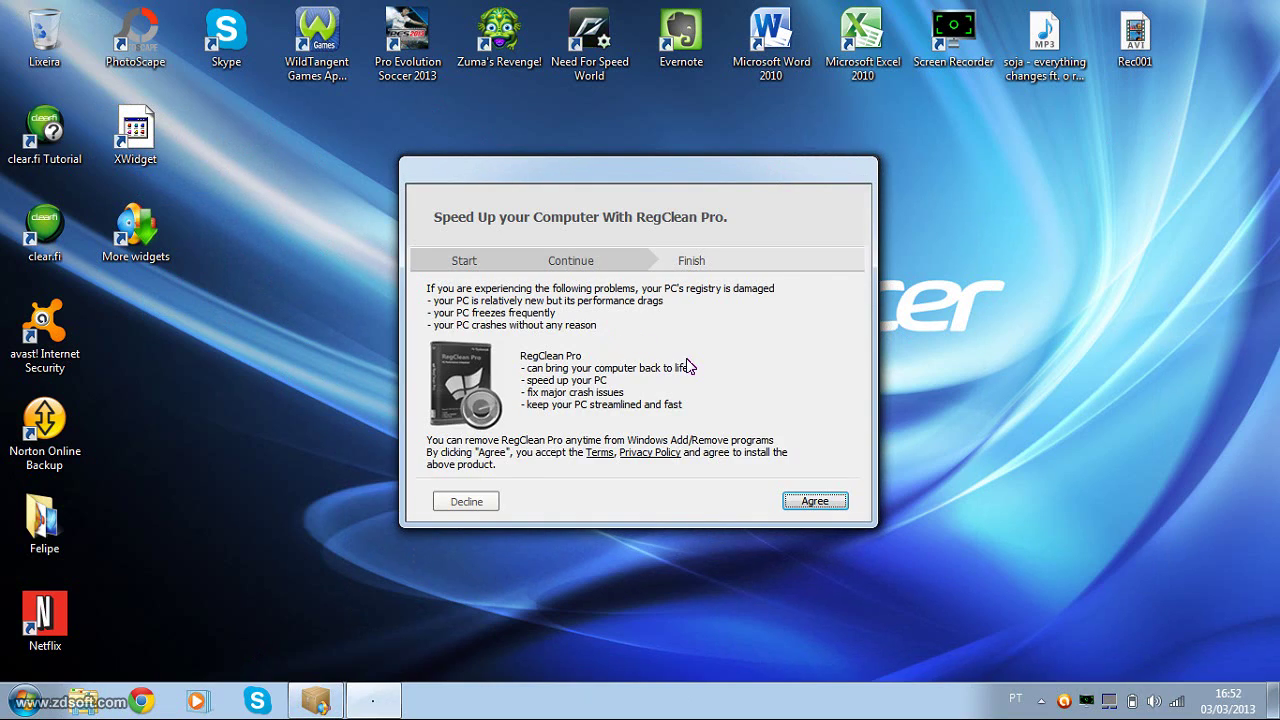
key(Return)
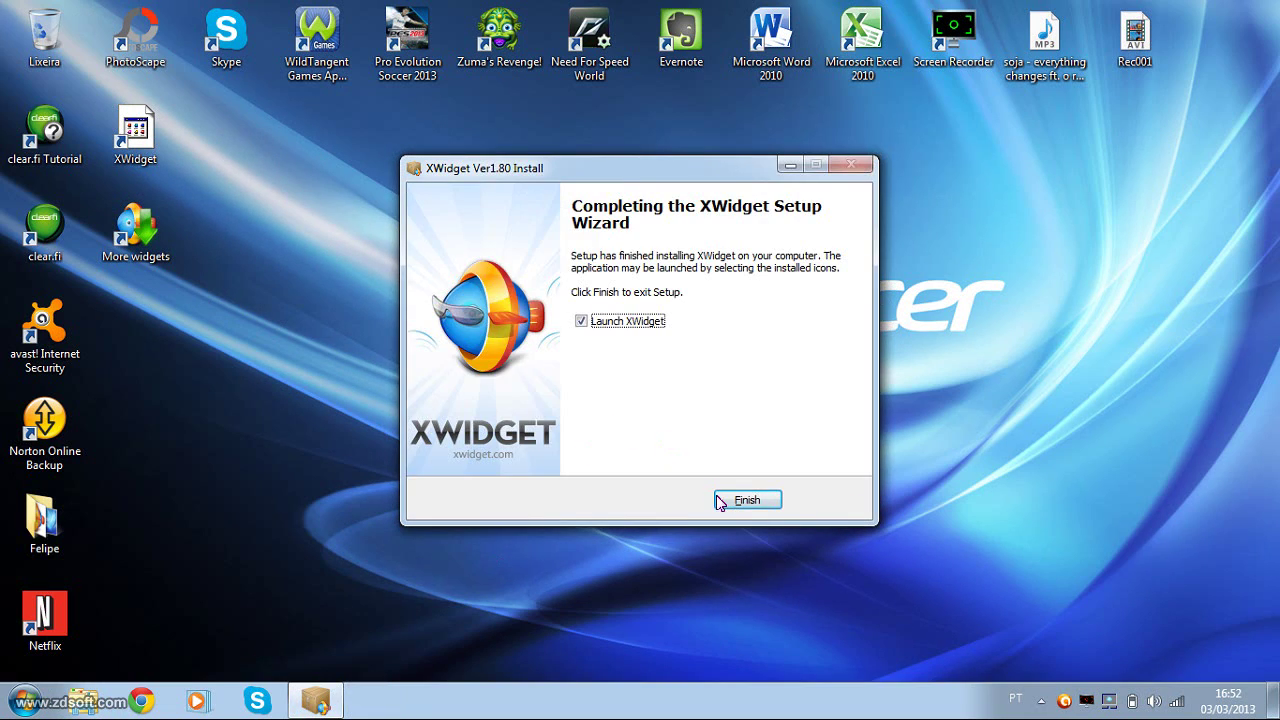
- Finish the setup with Launch XWidget enabled and close the XWidget Gallery window
click(773, 504)
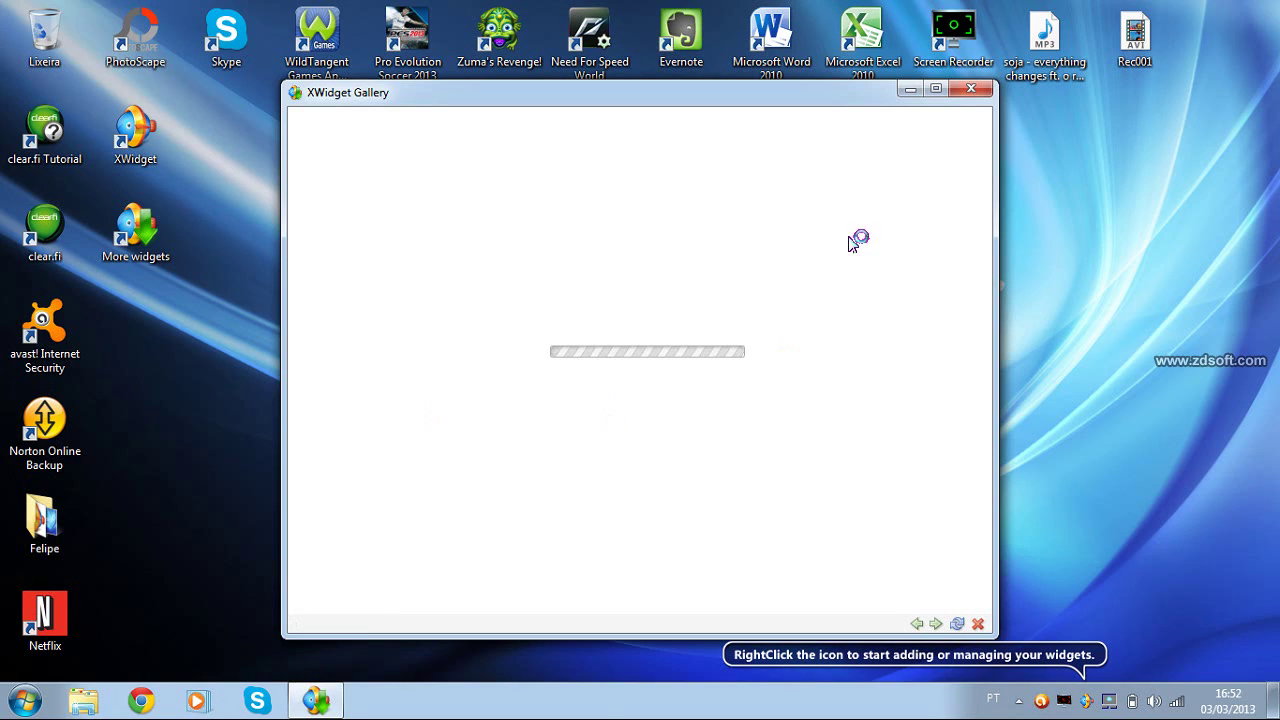
click(971, 91)
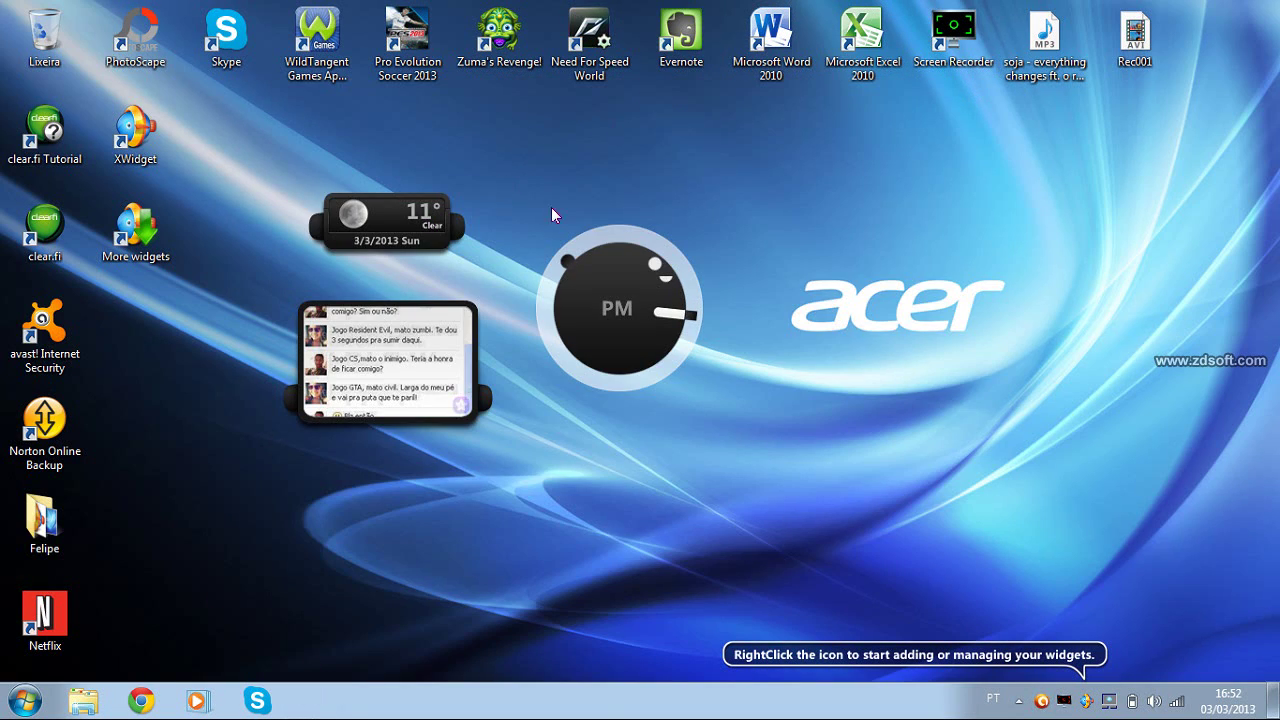
- Move the photo album widget slightly down on the desktop and leave the widget management mode
drag(415, 338, 478, 405)
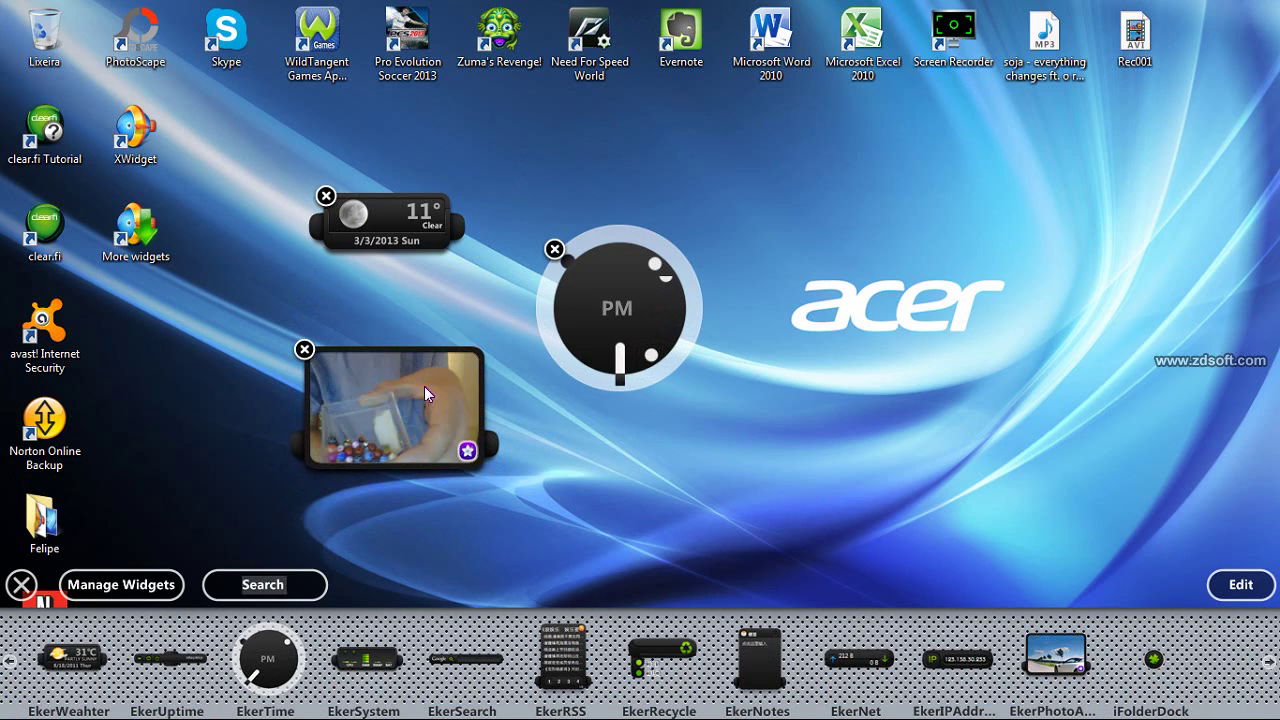
click(536, 492)
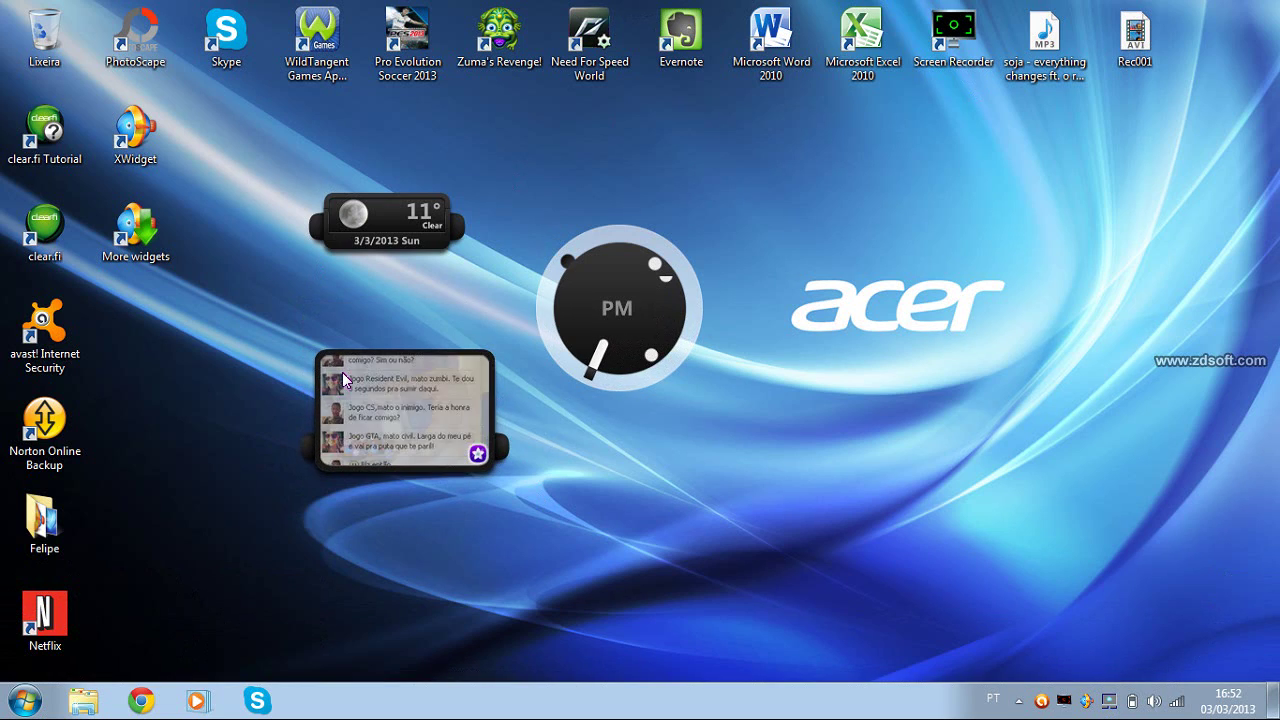
right_click(342, 372)
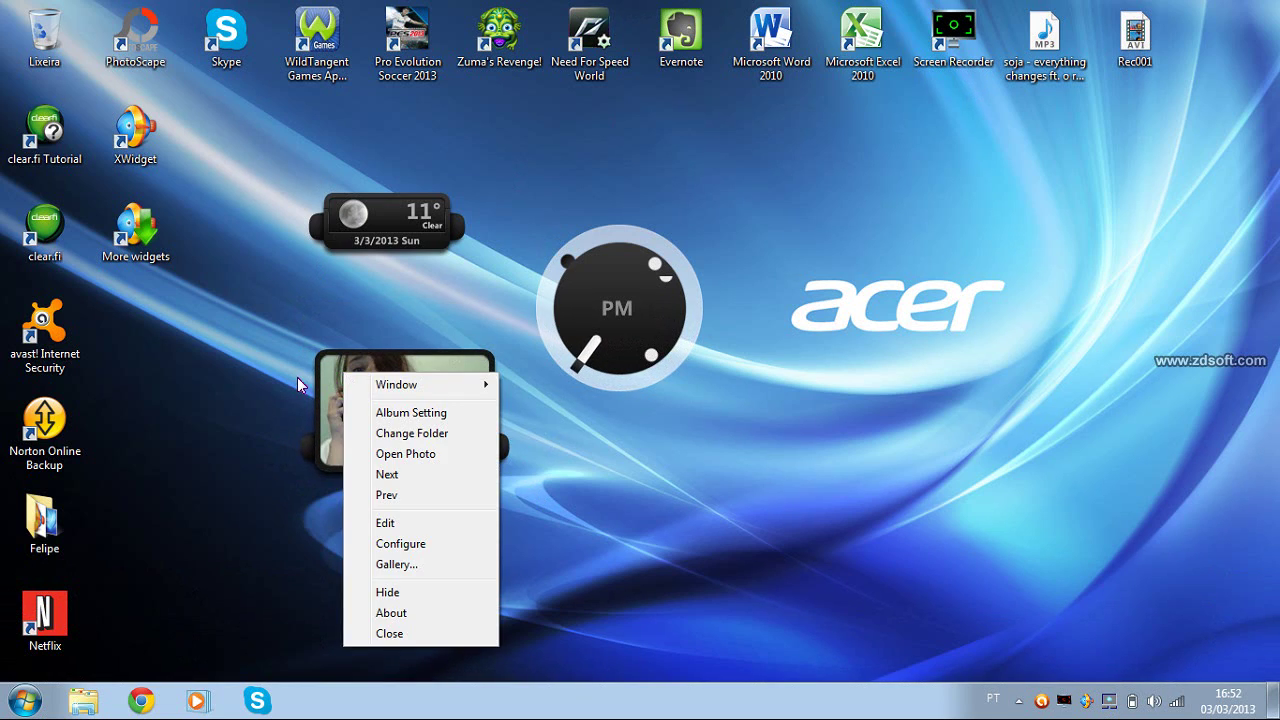
click(298, 385)
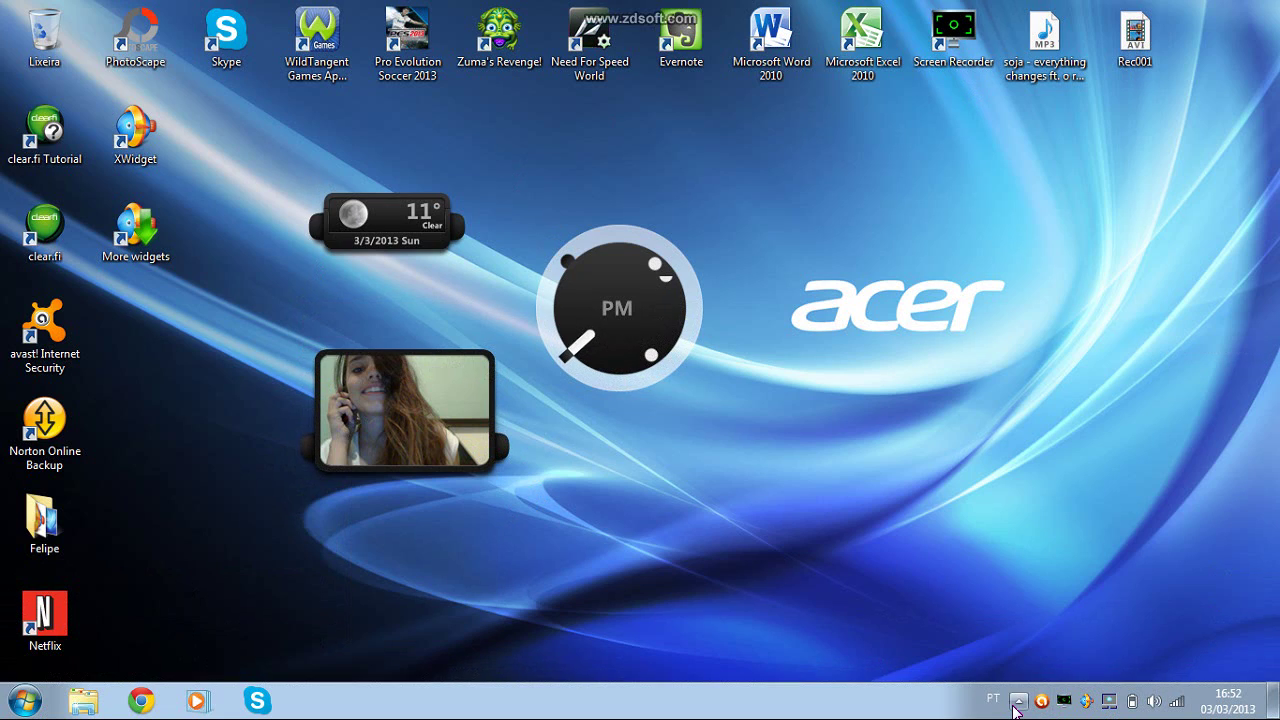
click(1019, 700)
click(909, 526)
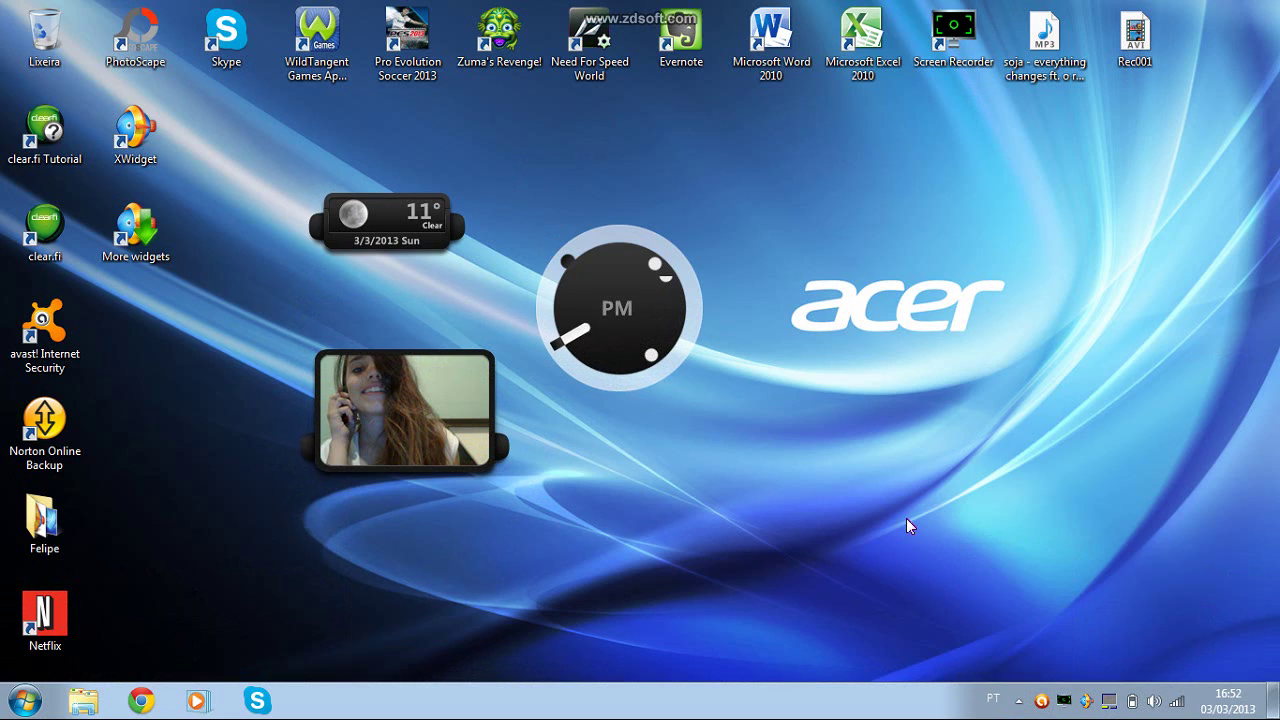
- Bring up XWidget's widget manager and remove the photo album, weather and round clock widgets from the desktop
double_click(152, 136)
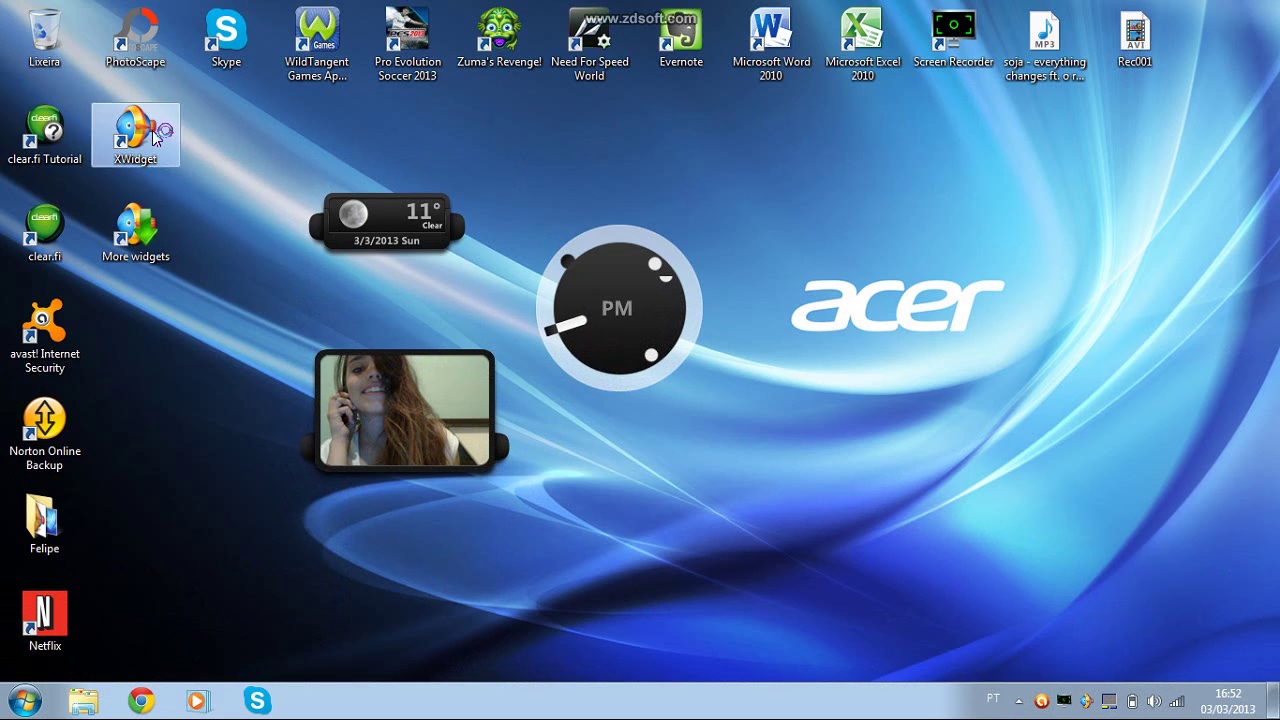
key(Return)
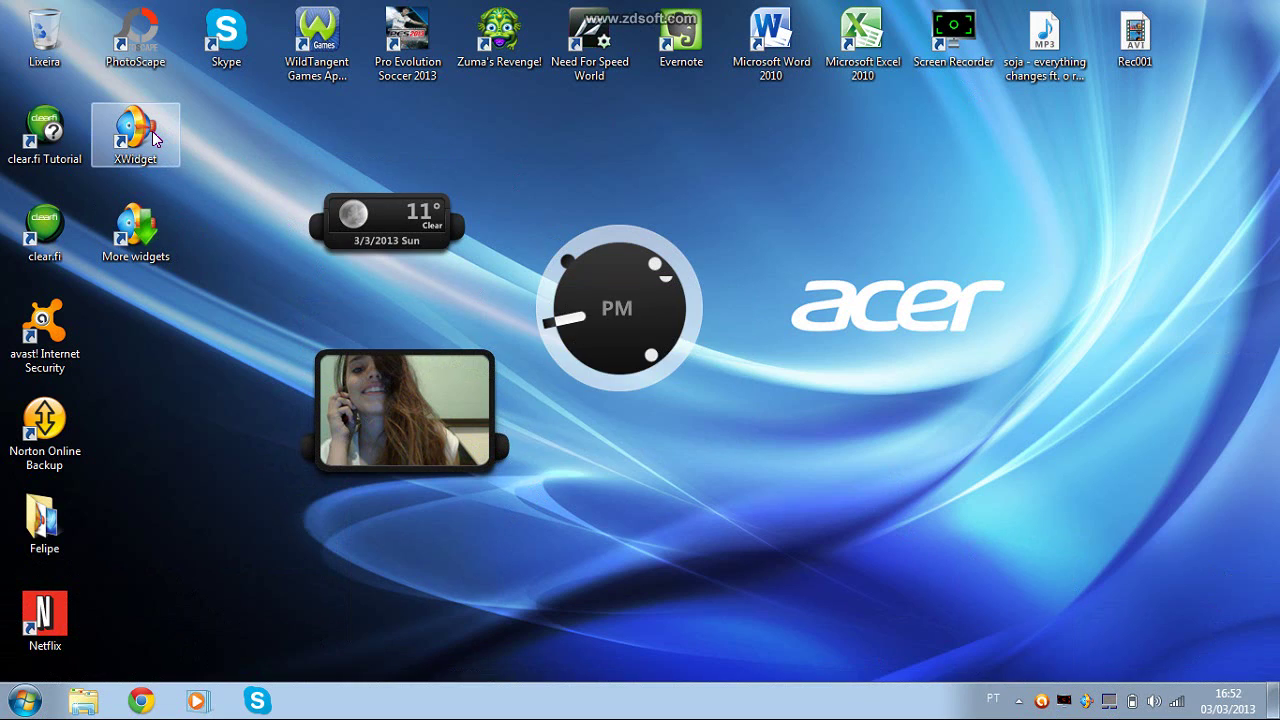
click(1086, 703)
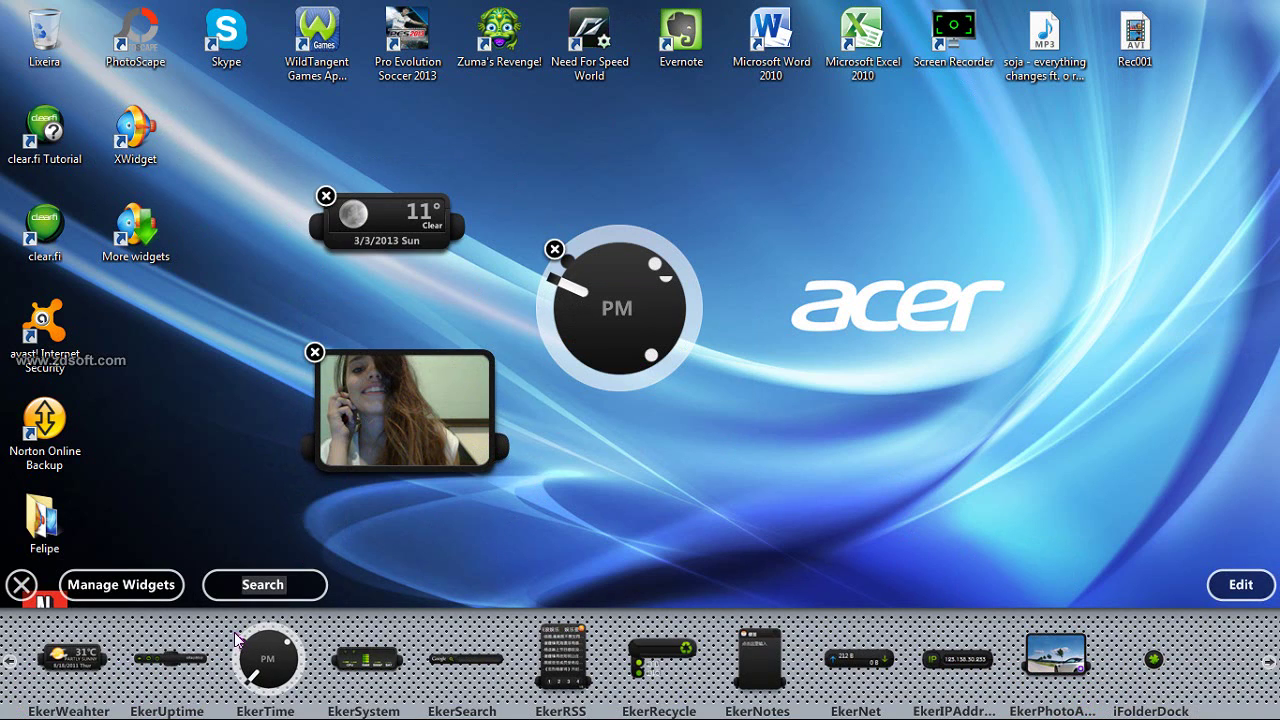
click(315, 352)
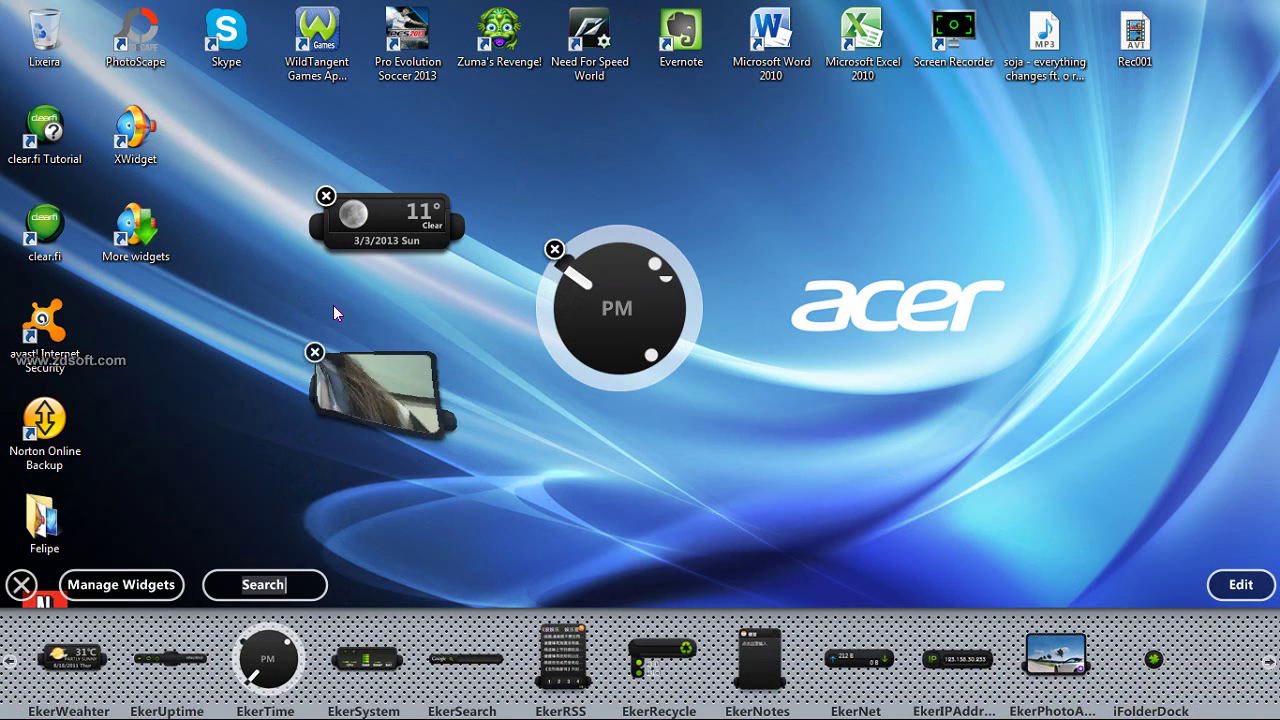
click(326, 198)
click(554, 250)
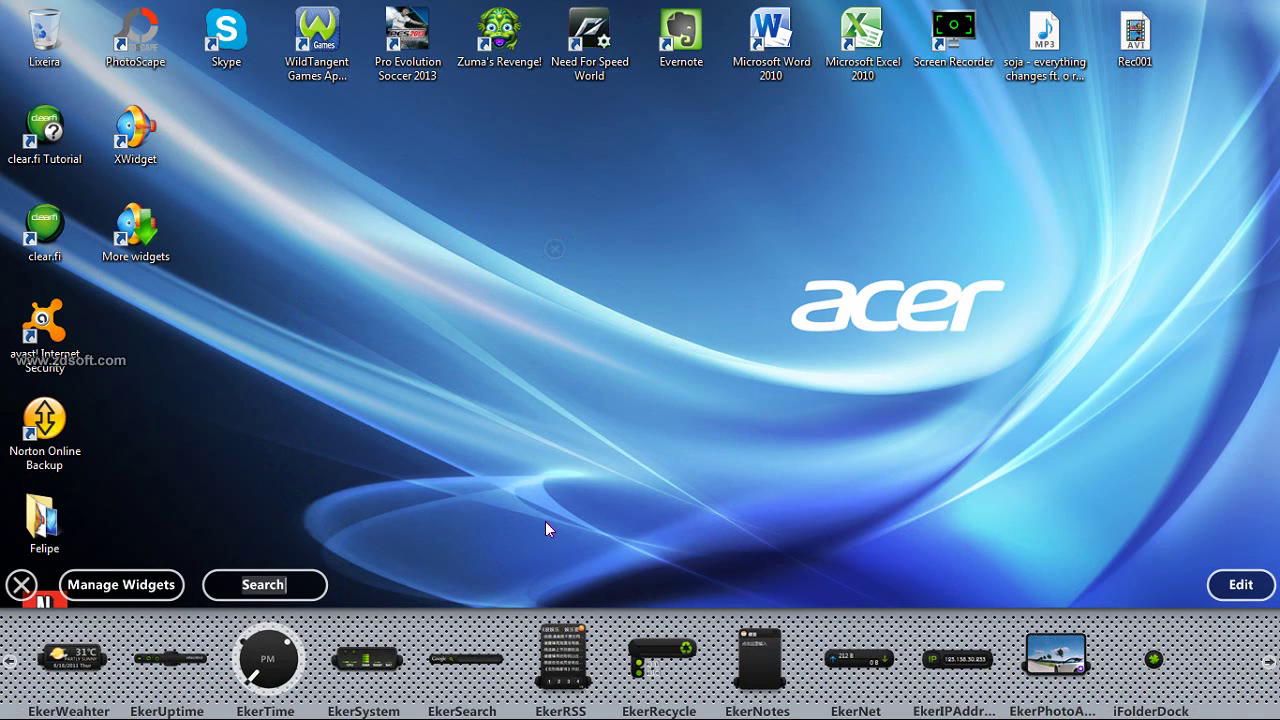
- Add the Dark Glow clock to the middle of the desktop and the EkerSystem monitor below the Acer logo, leaving widget management
click(1268, 667)
drag(562, 658, 598, 291)
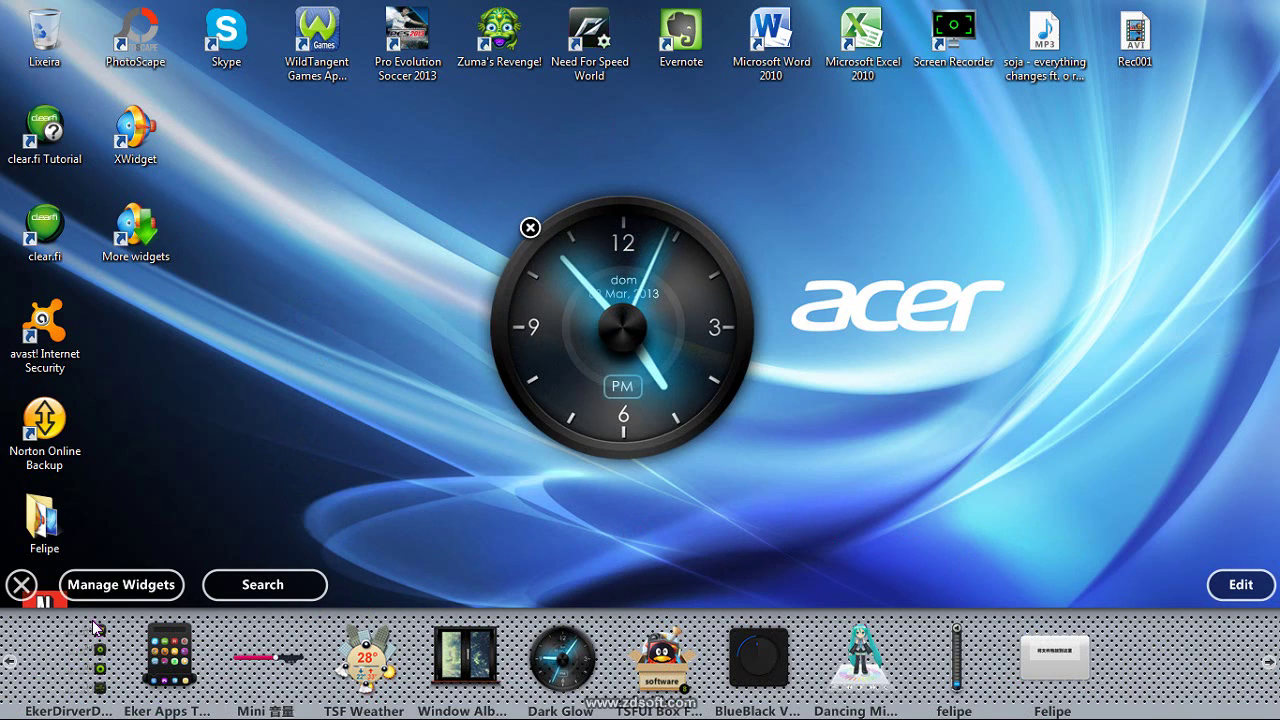
click(9, 661)
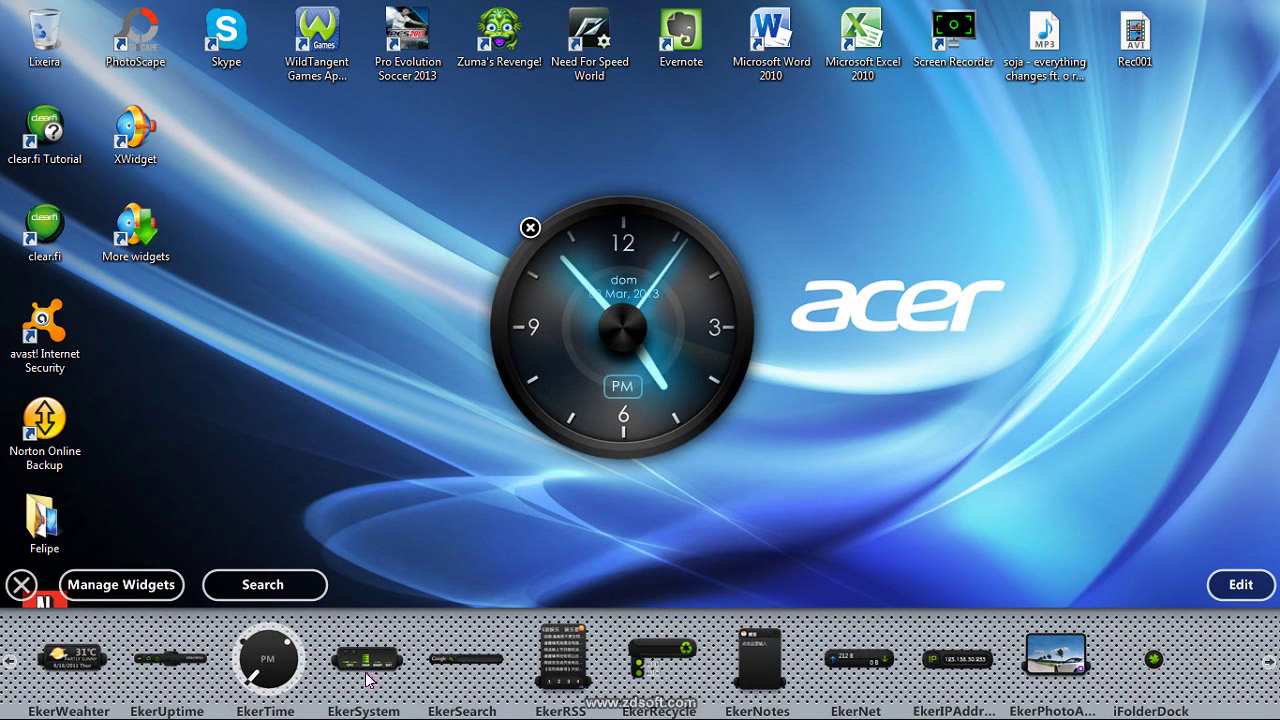
drag(366, 660, 522, 574)
drag(876, 485, 1038, 515)
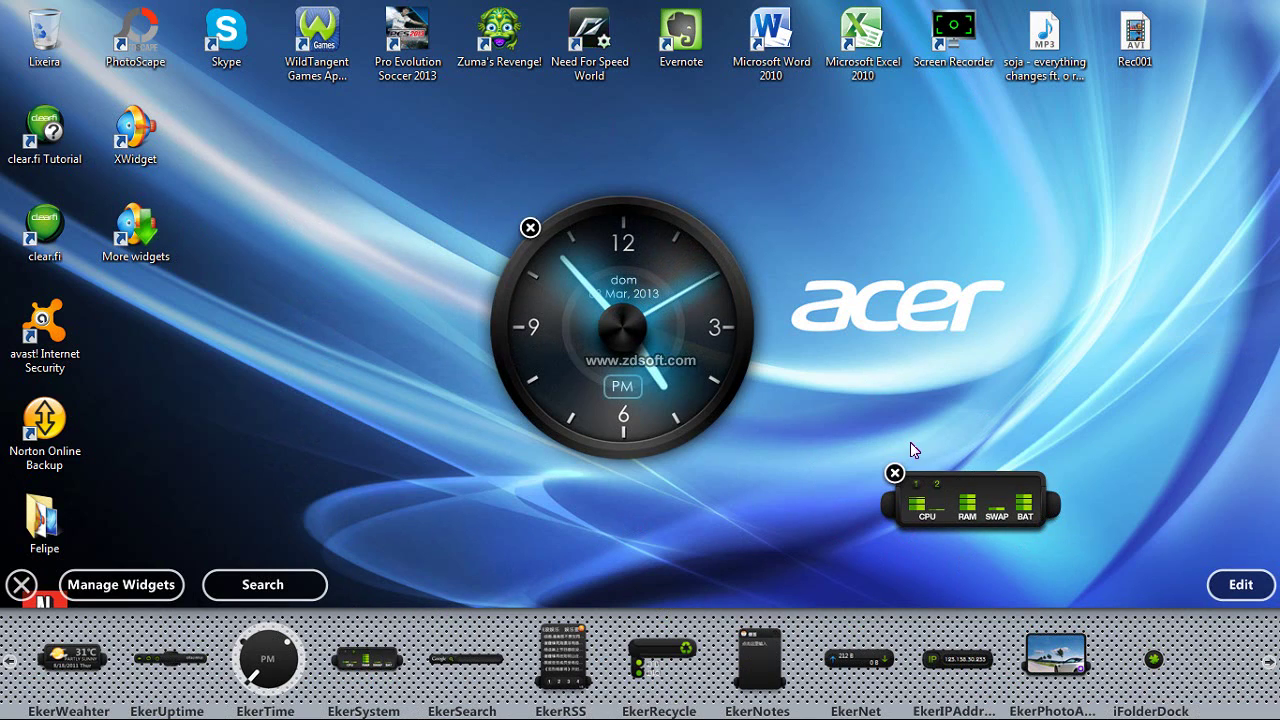
click(904, 425)
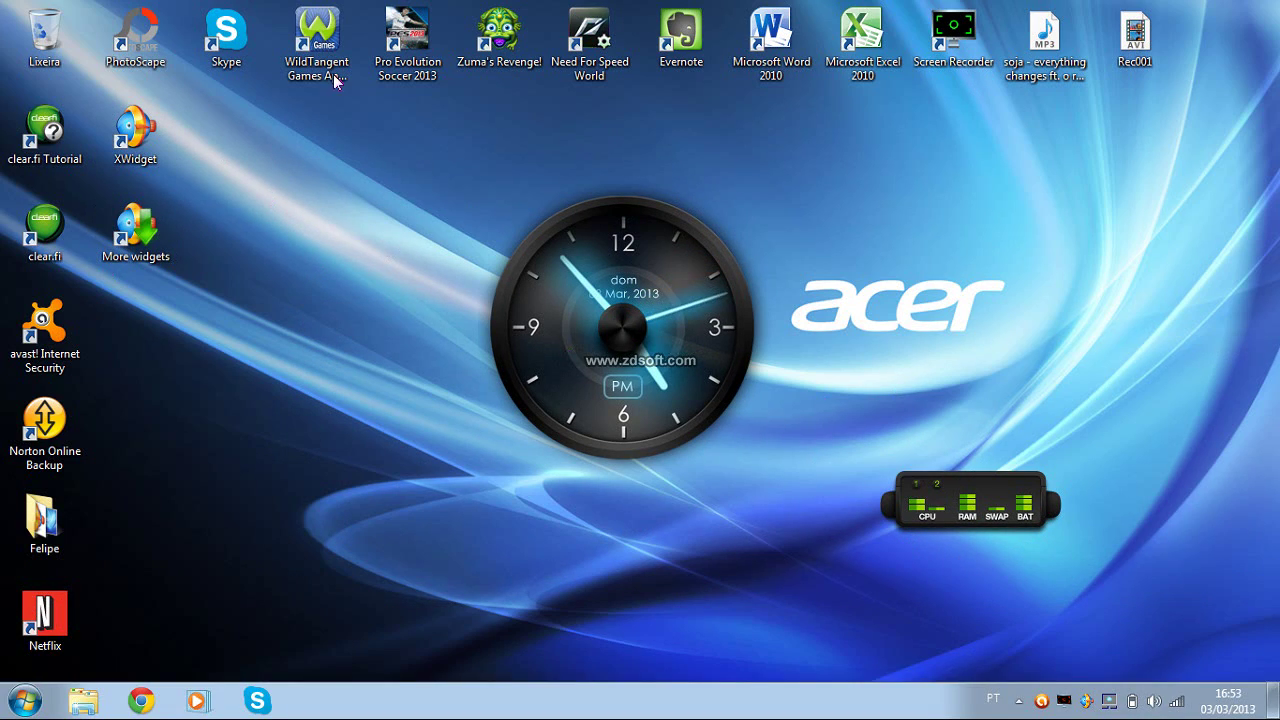
- Open the XWidget Gallery from the More widgets shortcut and browse its Featured widgets
double_click(149, 249)
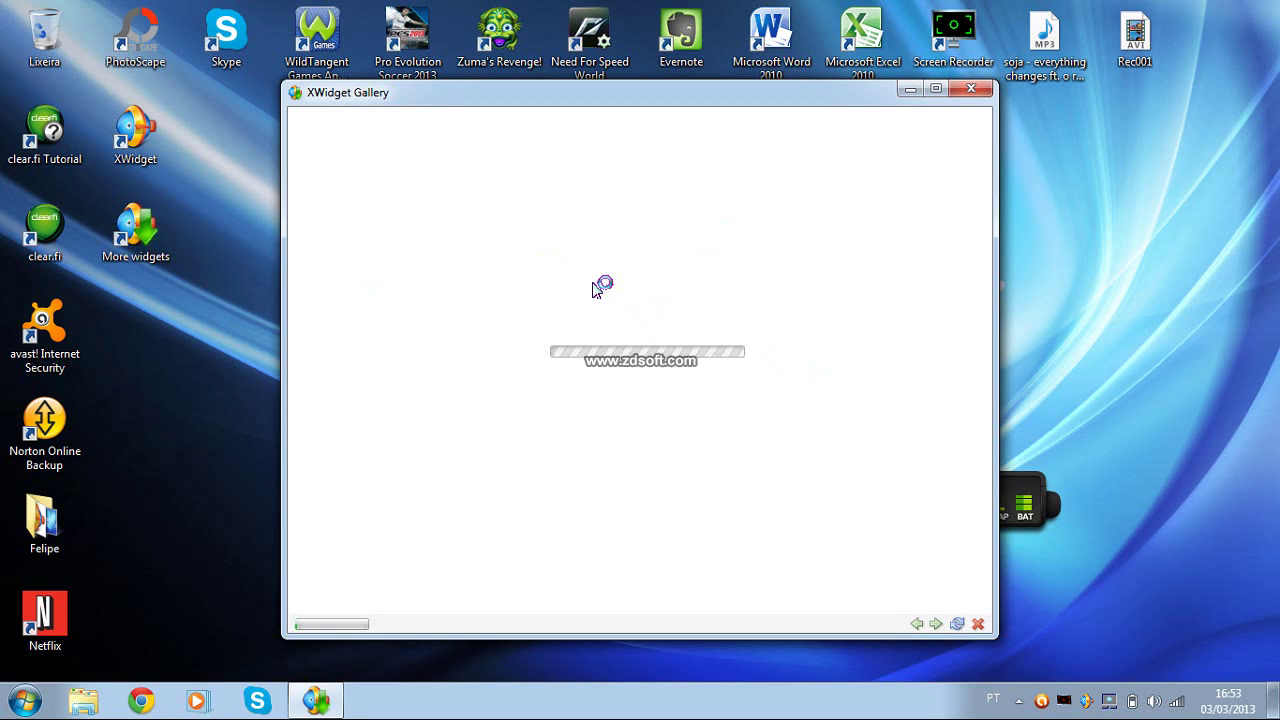
drag(654, 94, 602, 79)
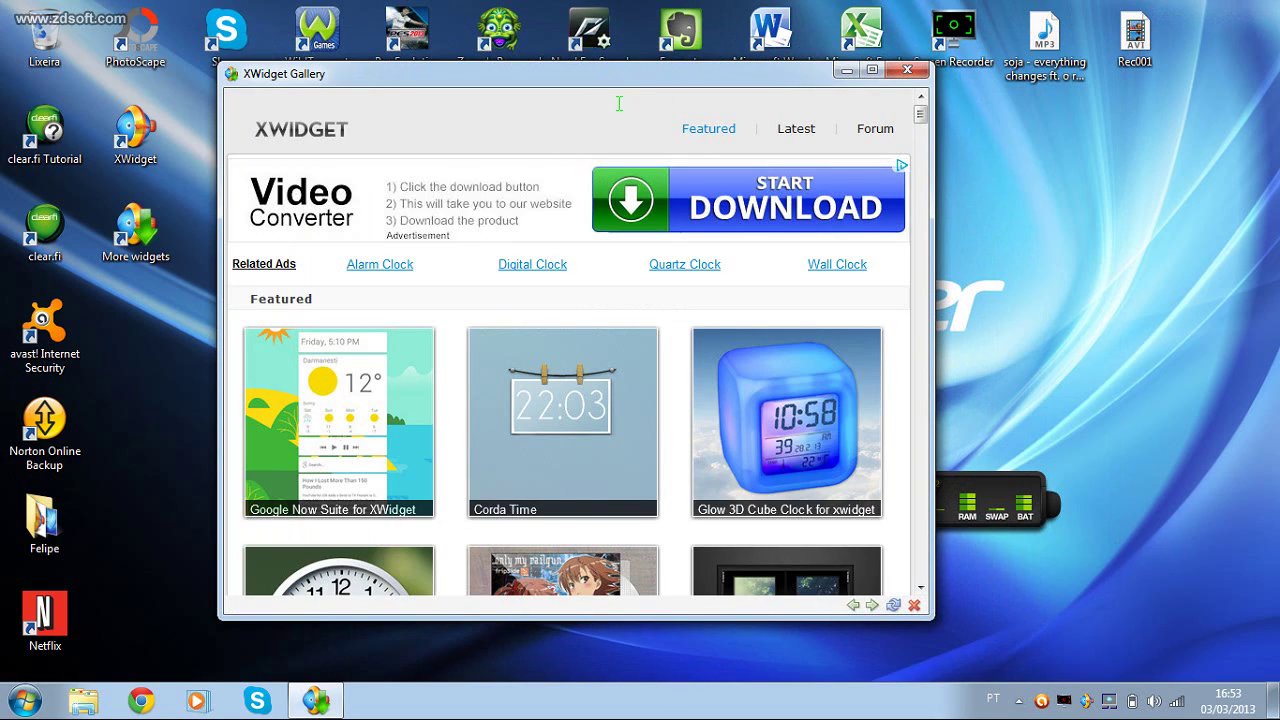
mouse_move(924, 116)
mouse_down()
mouse_move(891, 514)
mouse_move(899, 632)
mouse_move(934, 456)
mouse_move(912, 651)
mouse_move(908, 105)
mouse_up()
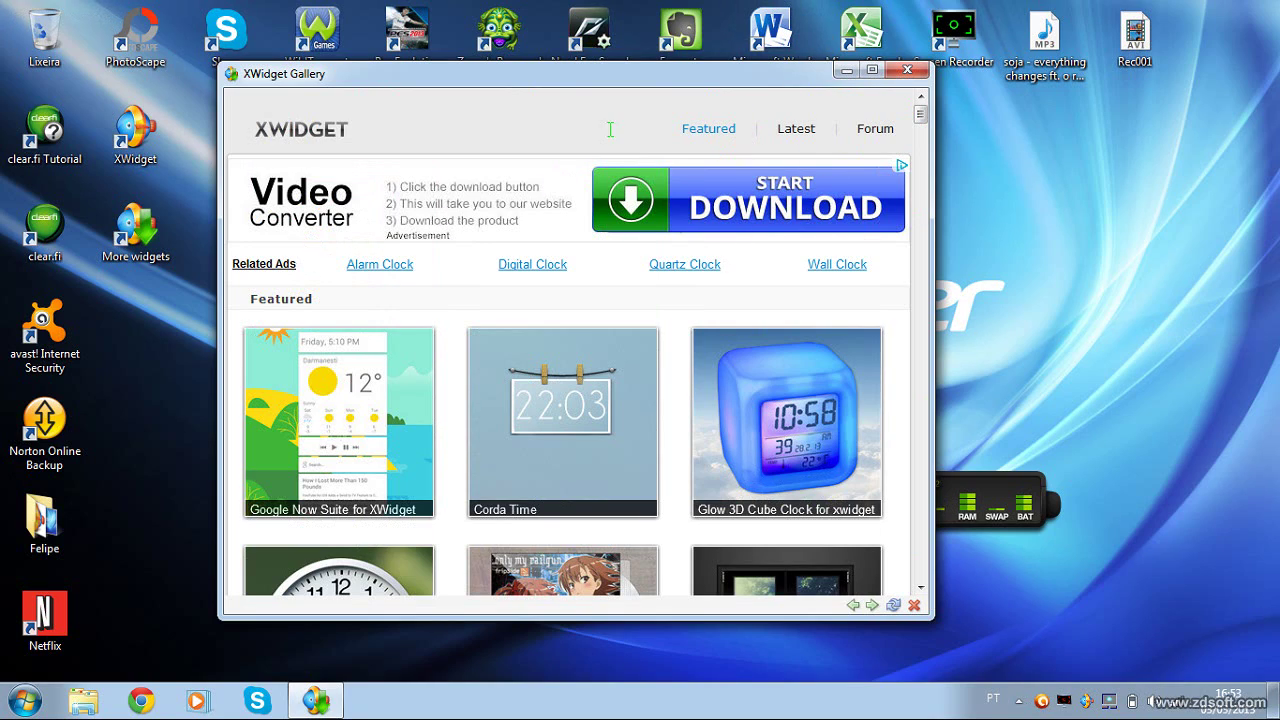
click(835, 170)
mouse_move(922, 120)
mouse_down()
mouse_move(914, 195)
mouse_move(951, 150)
mouse_move(922, 178)
mouse_move(940, 112)
mouse_move(936, 124)
mouse_up()
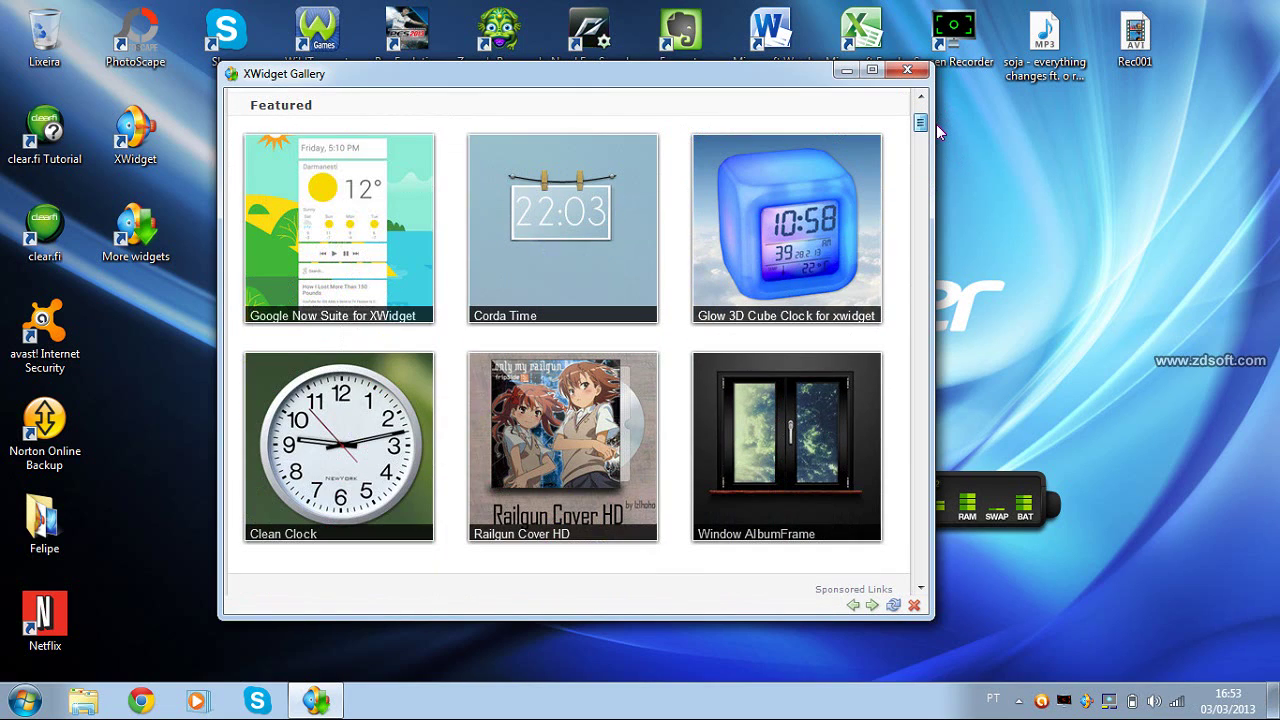
- Open the Glow 3D Cube Clock for xwidget page and download the widget from the link above the Others section
click(801, 222)
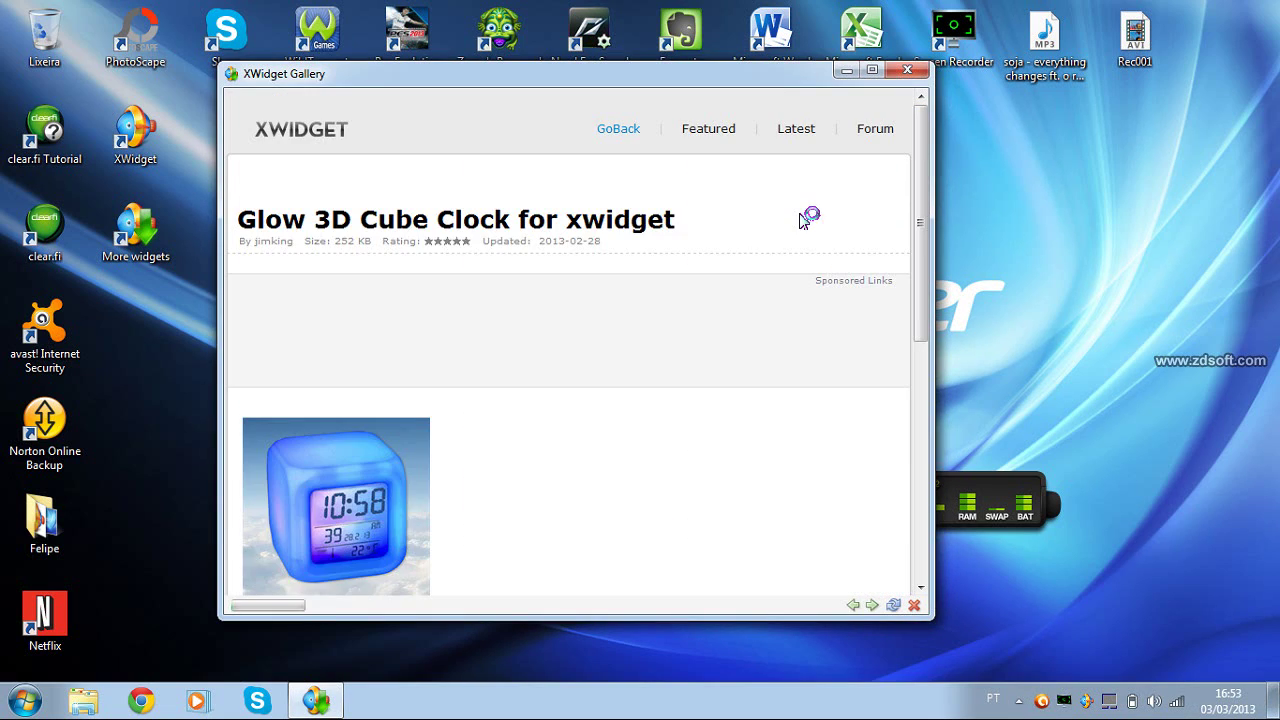
scroll(530, 481, down, 5)
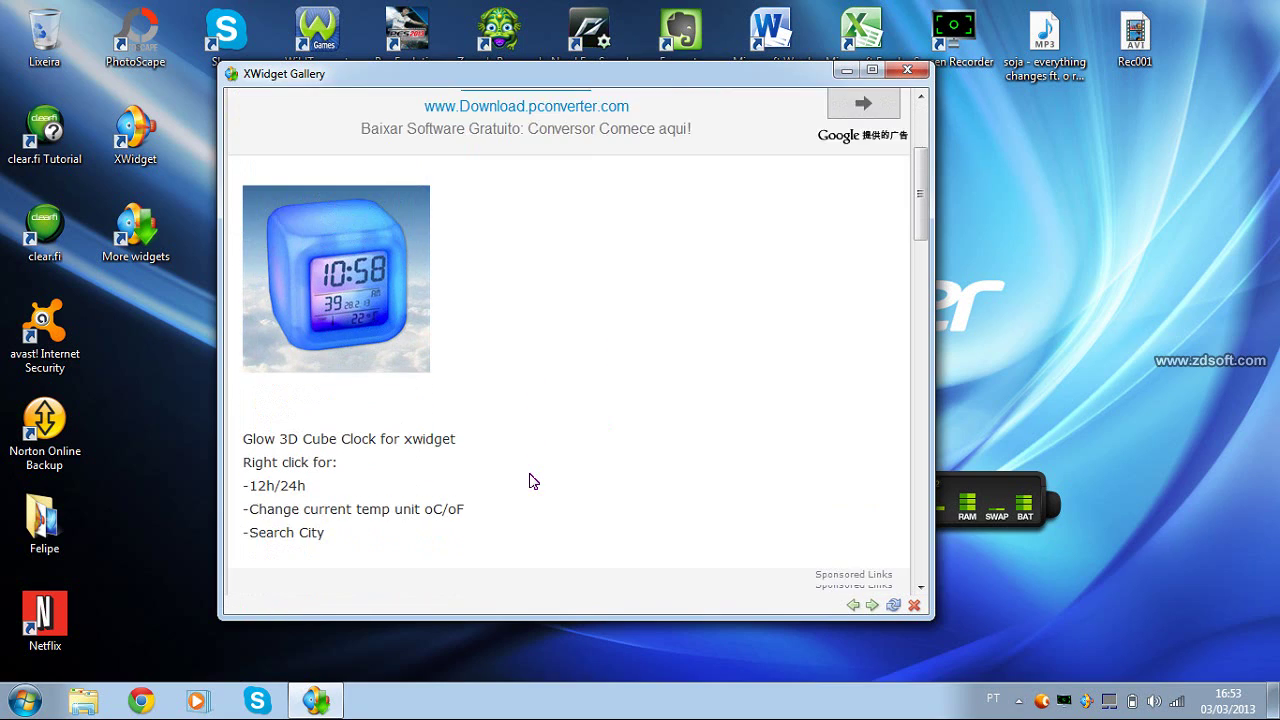
scroll(530, 481, down, 6)
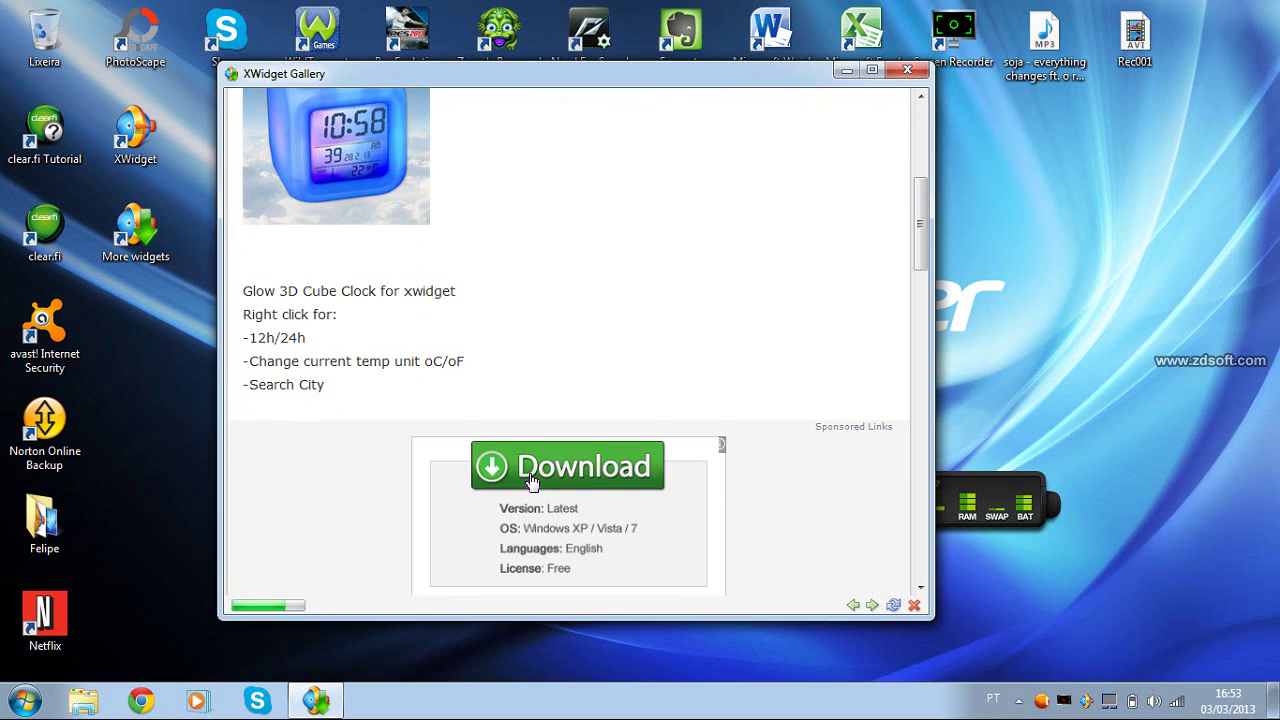
scroll(533, 481, down, 5)
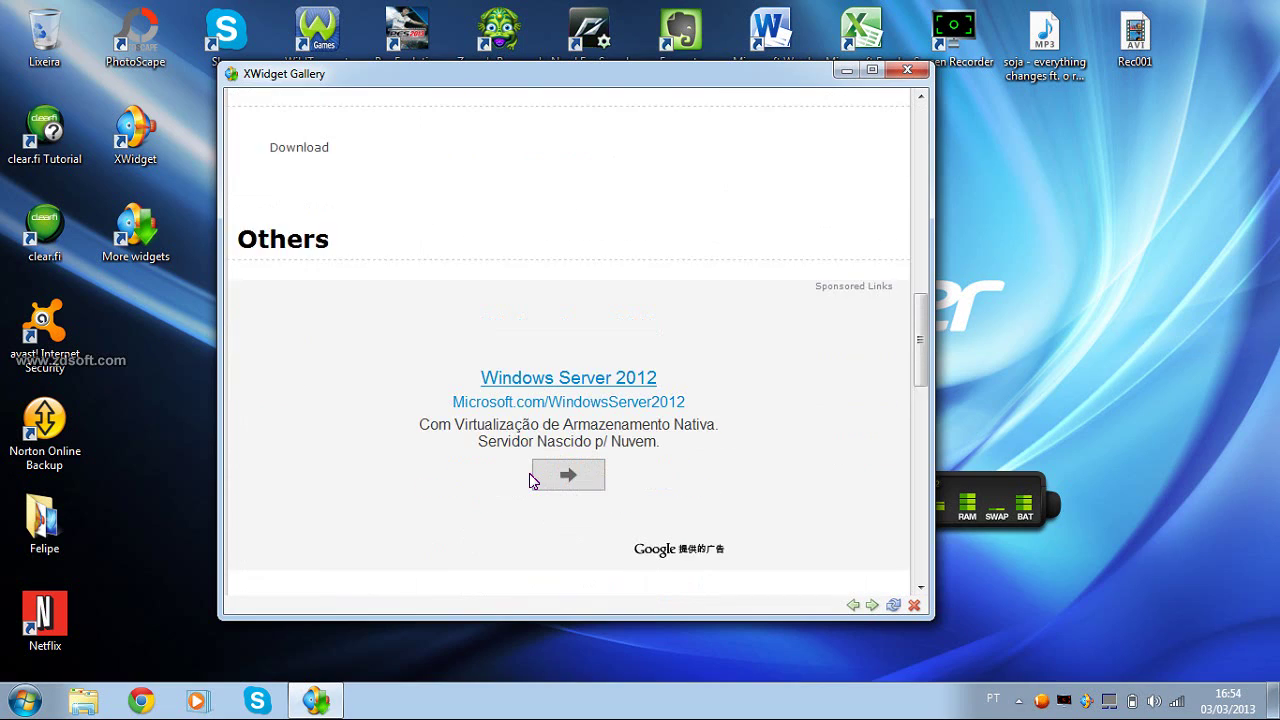
scroll(533, 481, up, 1)
scroll(533, 481, up, 4)
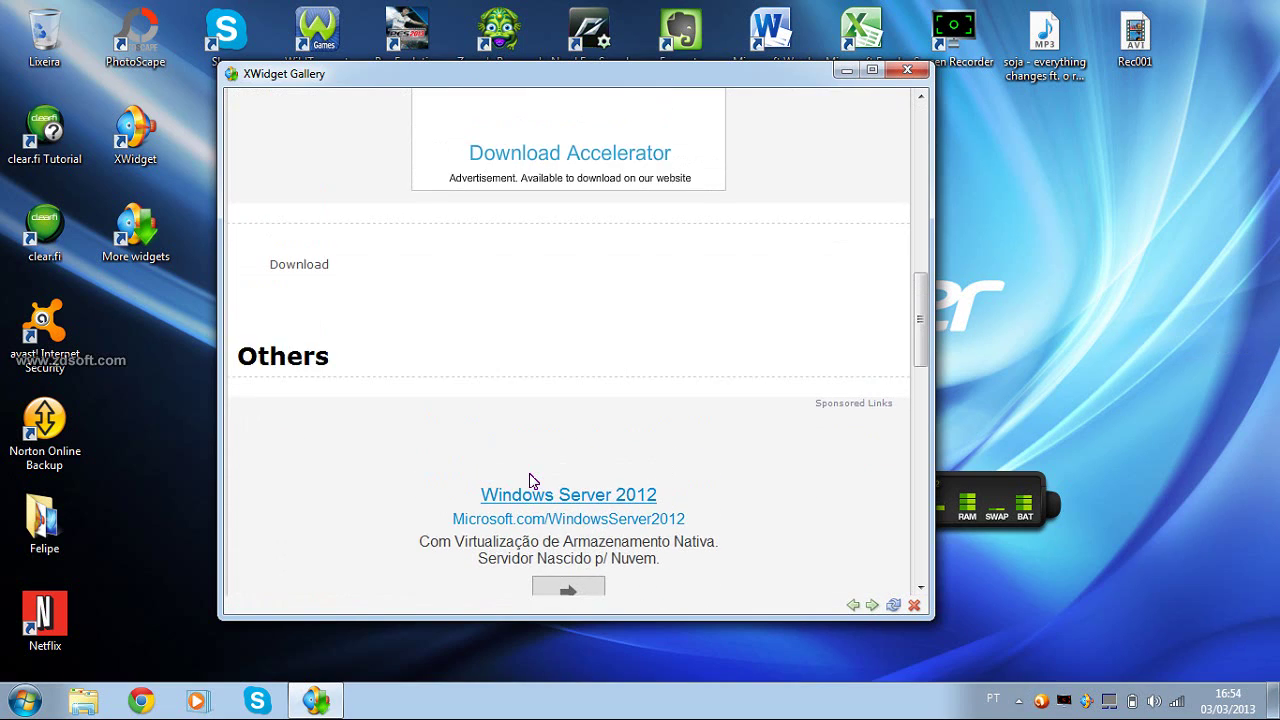
scroll(533, 481, up, 3)
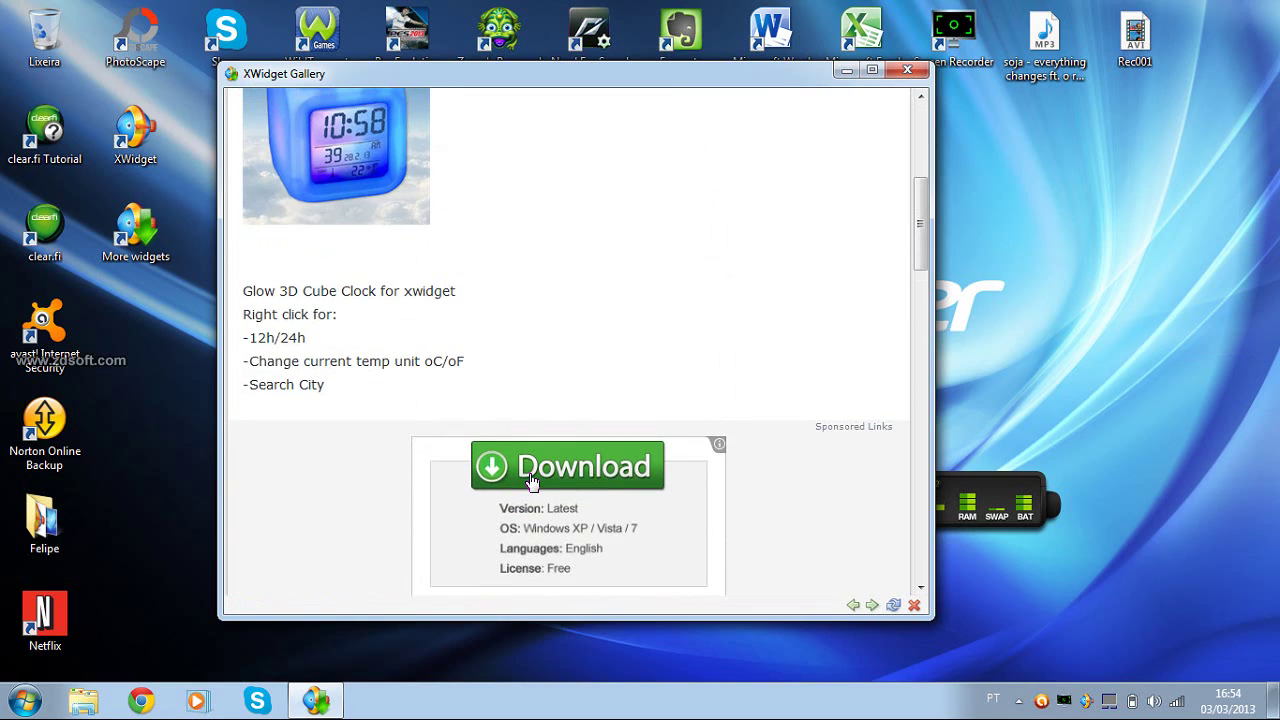
scroll(532, 481, up, 4)
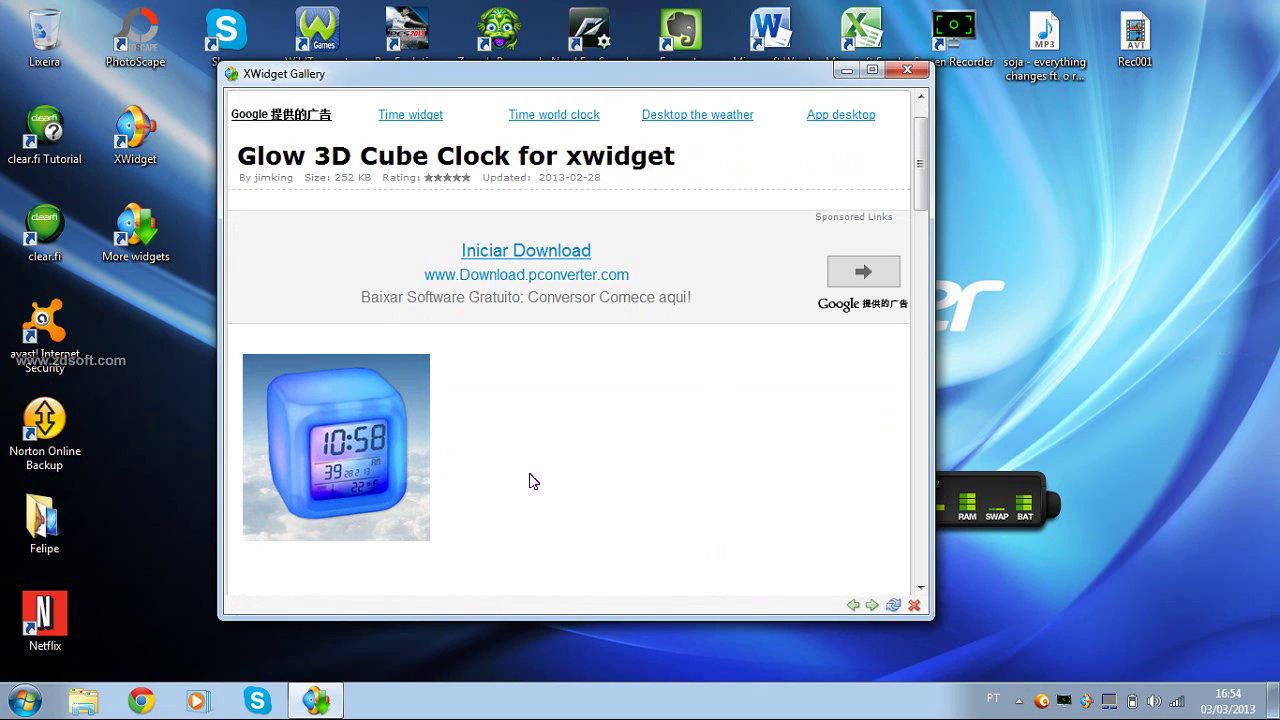
scroll(533, 481, down, 3)
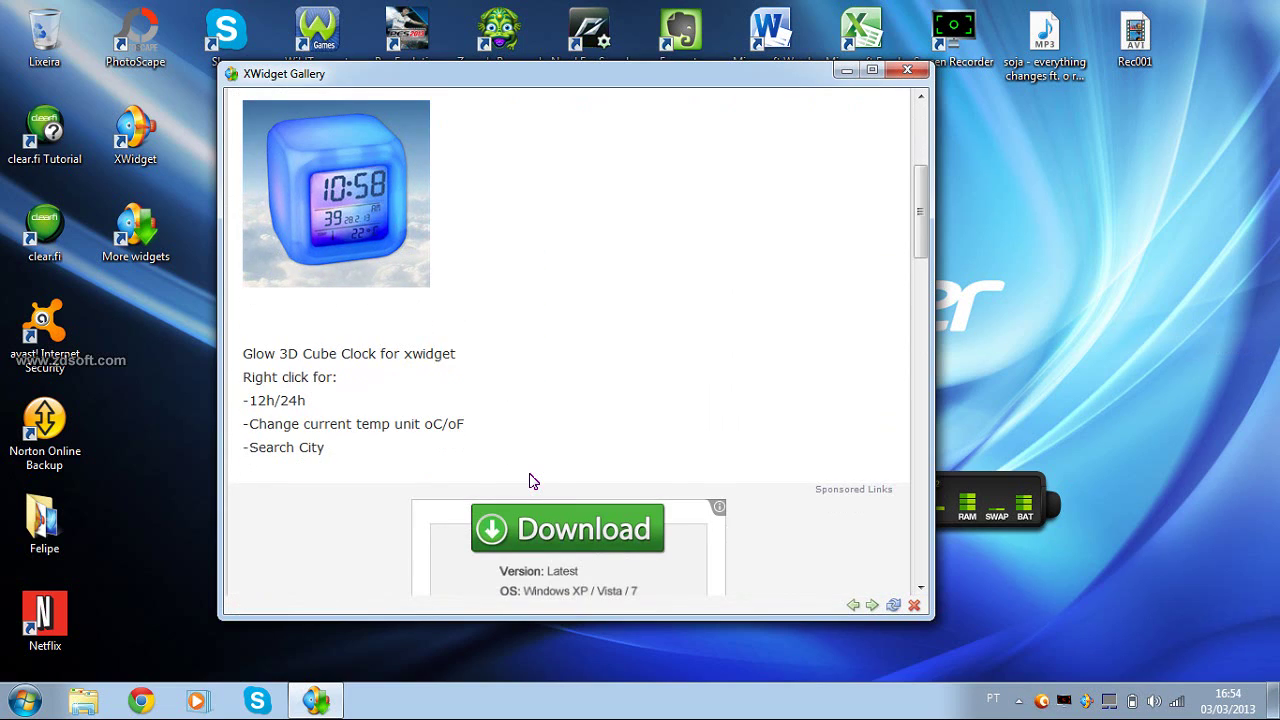
scroll(533, 481, down, 2)
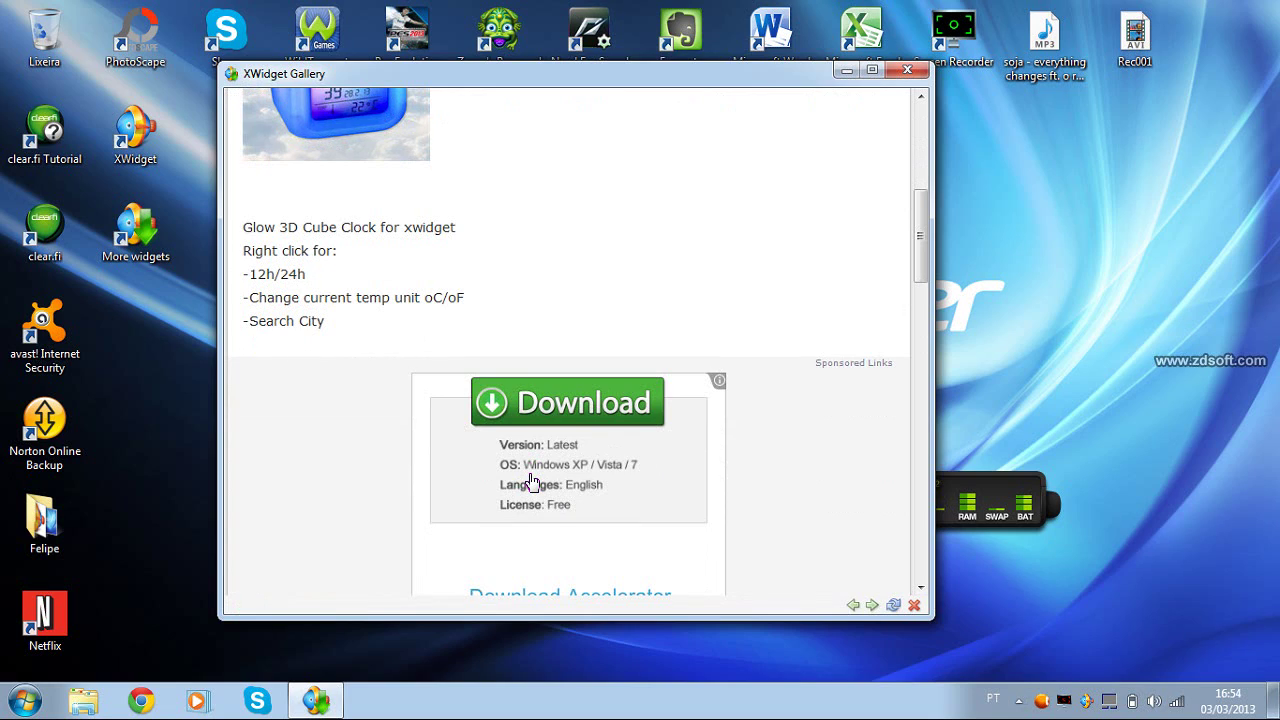
scroll(533, 481, down, 6)
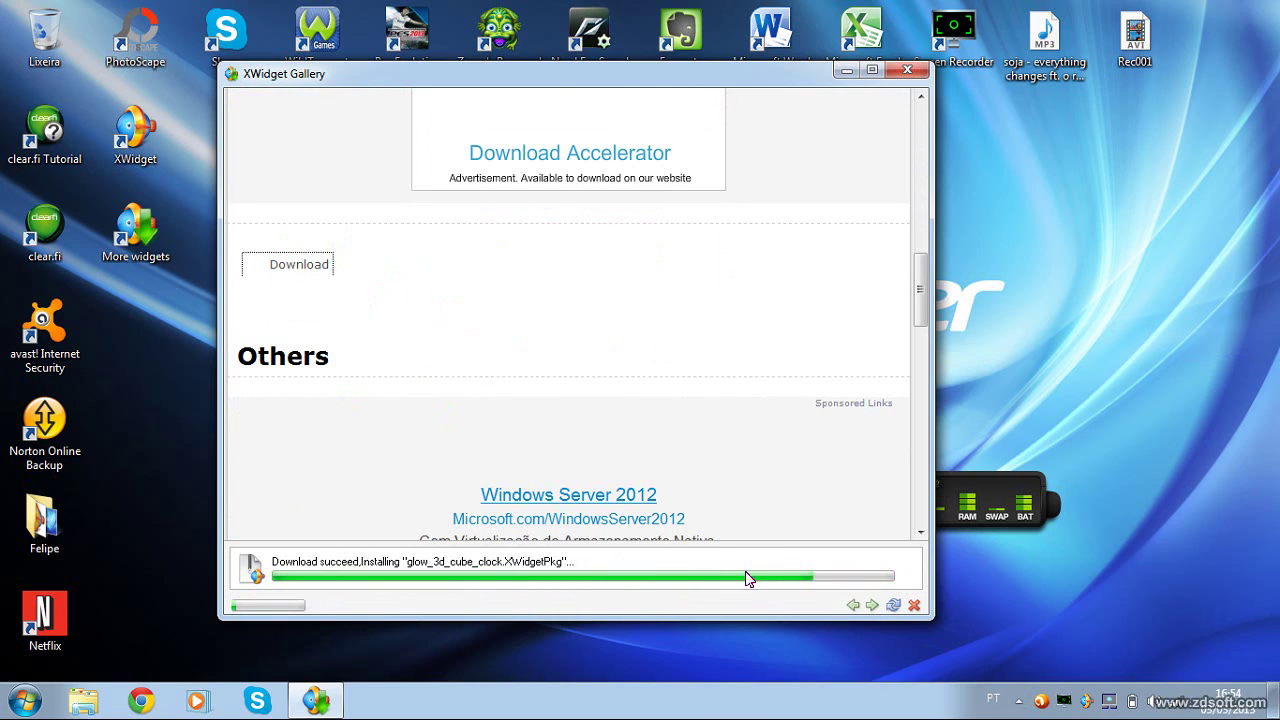
- Close the XWidget Gallery and move the newly installed cube clock beside the Dark Glow clock, above the EkerSystem monitor
click(907, 69)
drag(642, 319, 888, 203)
drag(972, 214, 950, 562)
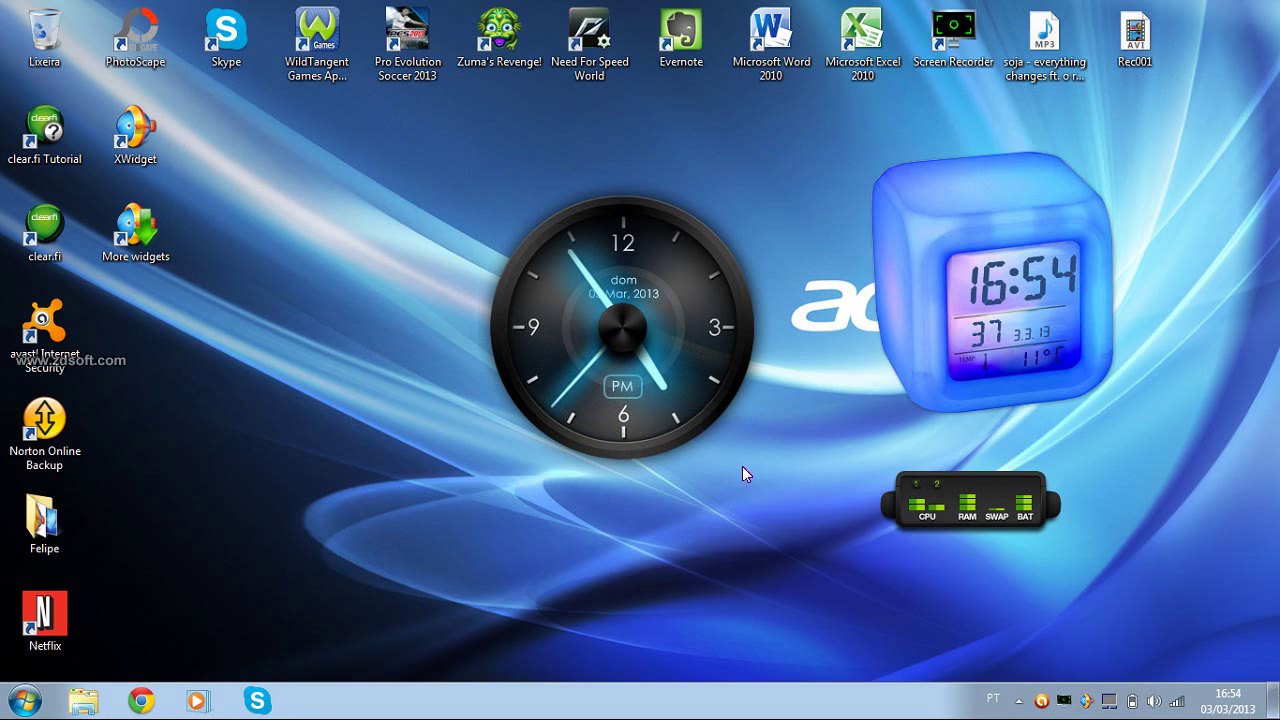
- Bring up the widget manager, remove the cube clock, Dark Glow clock and EkerSystem monitor from the desktop, and leave widget management
click(1088, 704)
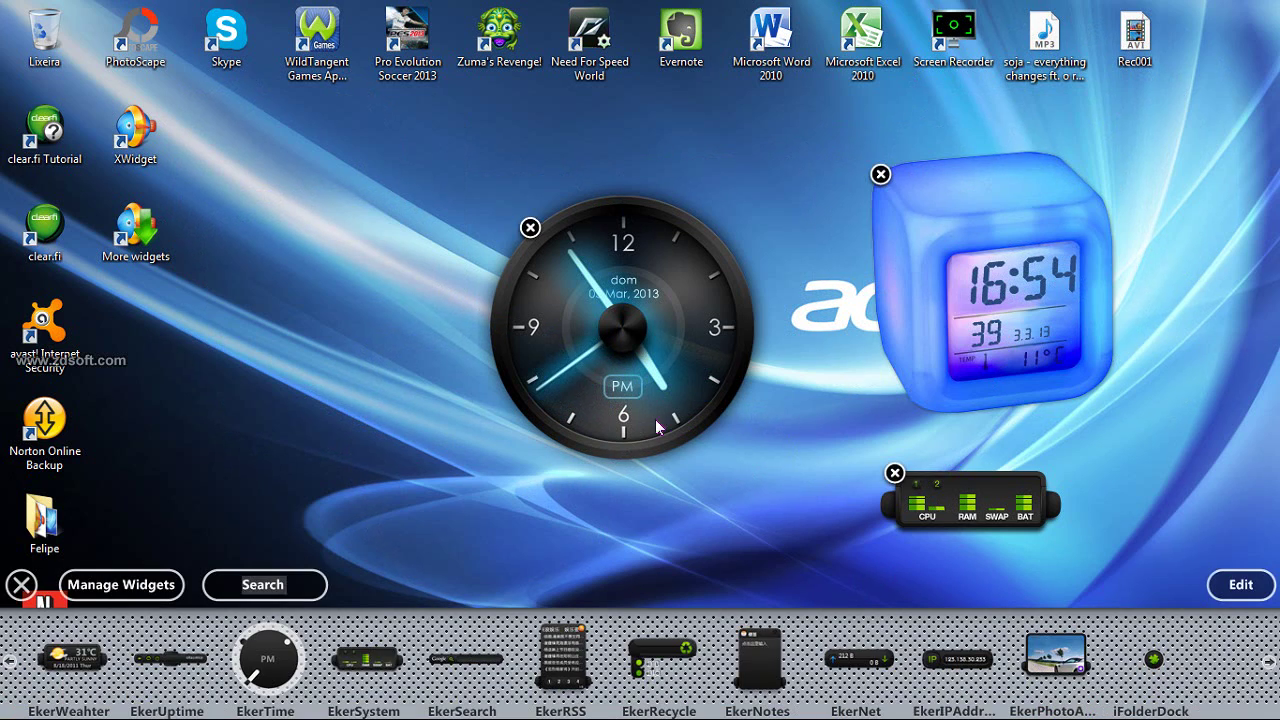
click(880, 174)
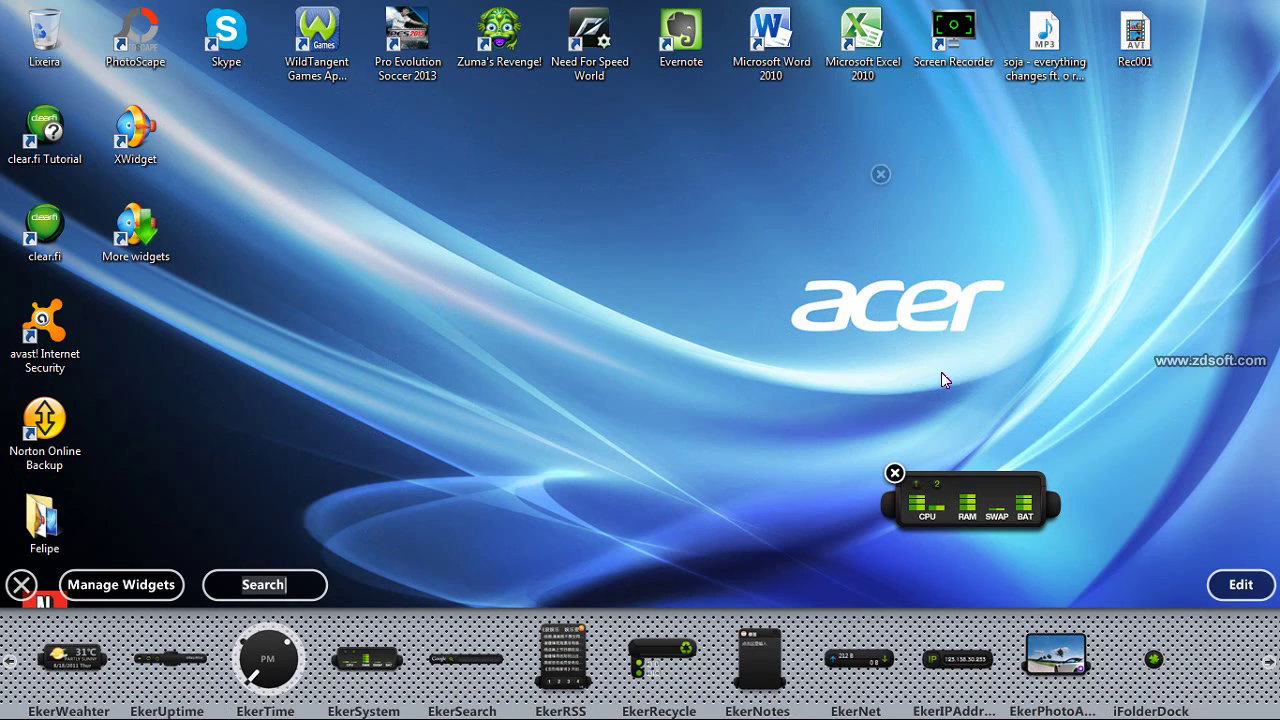
click(895, 474)
click(1270, 665)
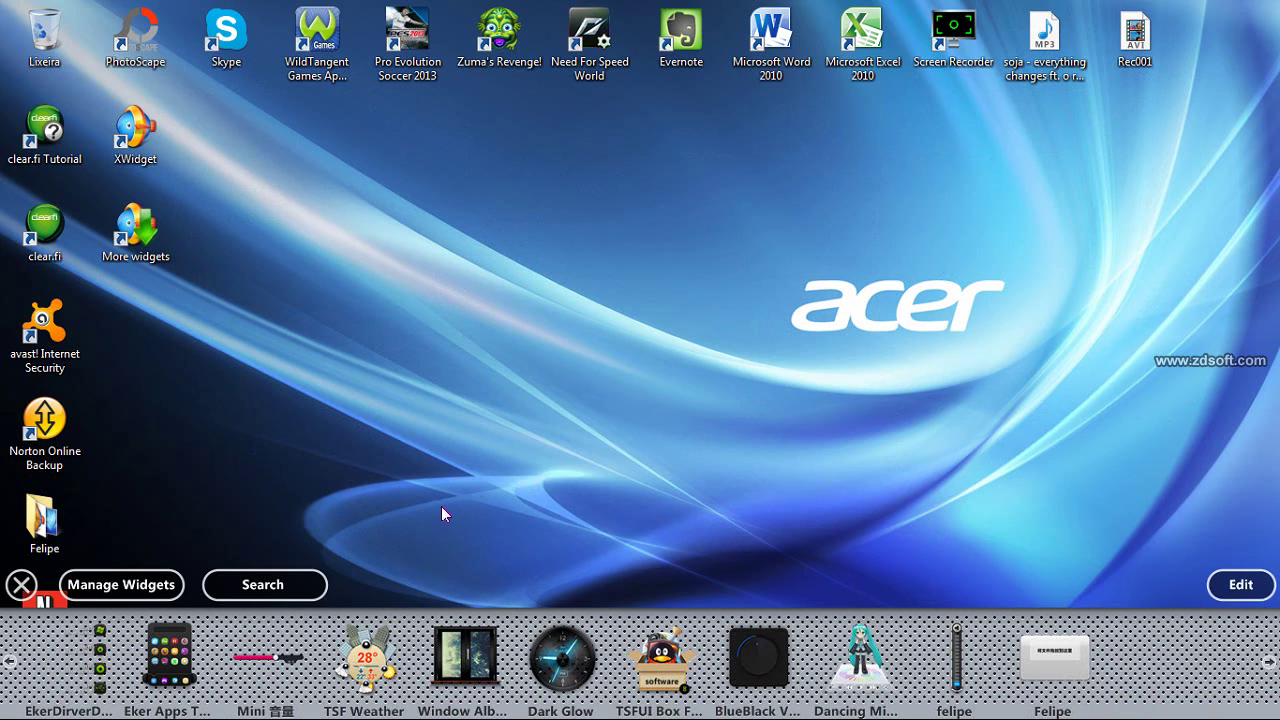
click(12, 663)
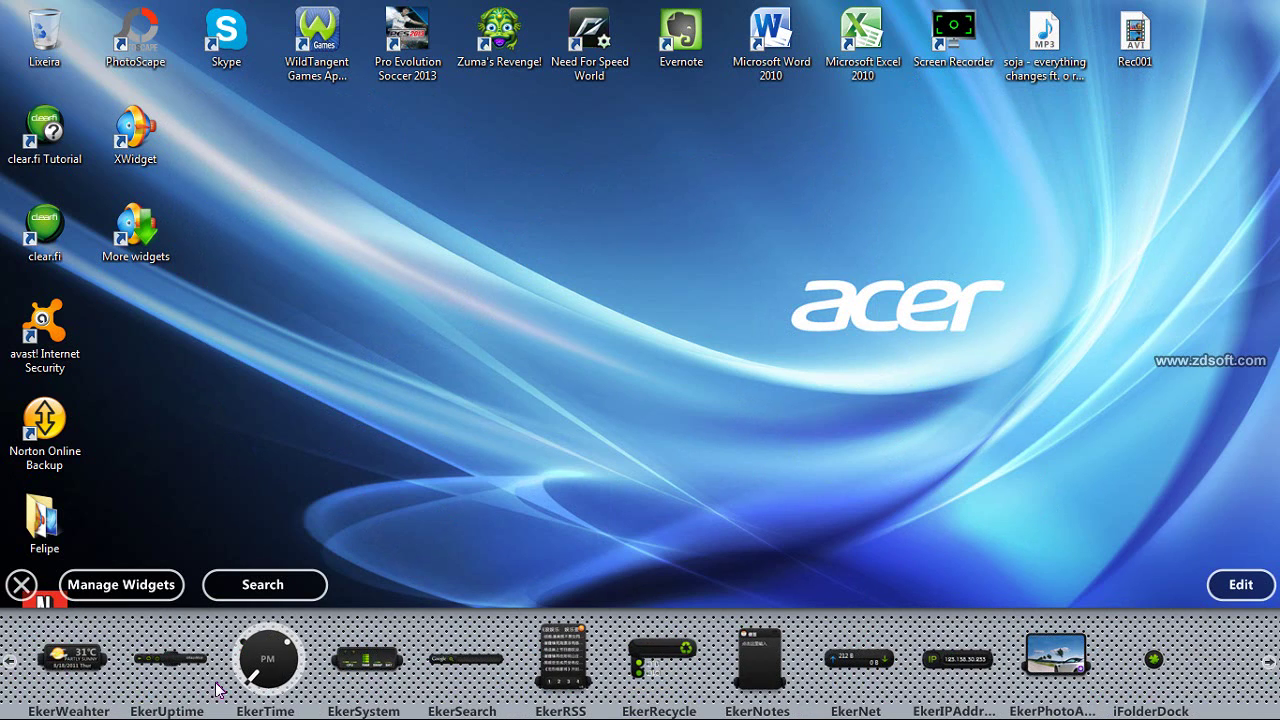
click(821, 407)
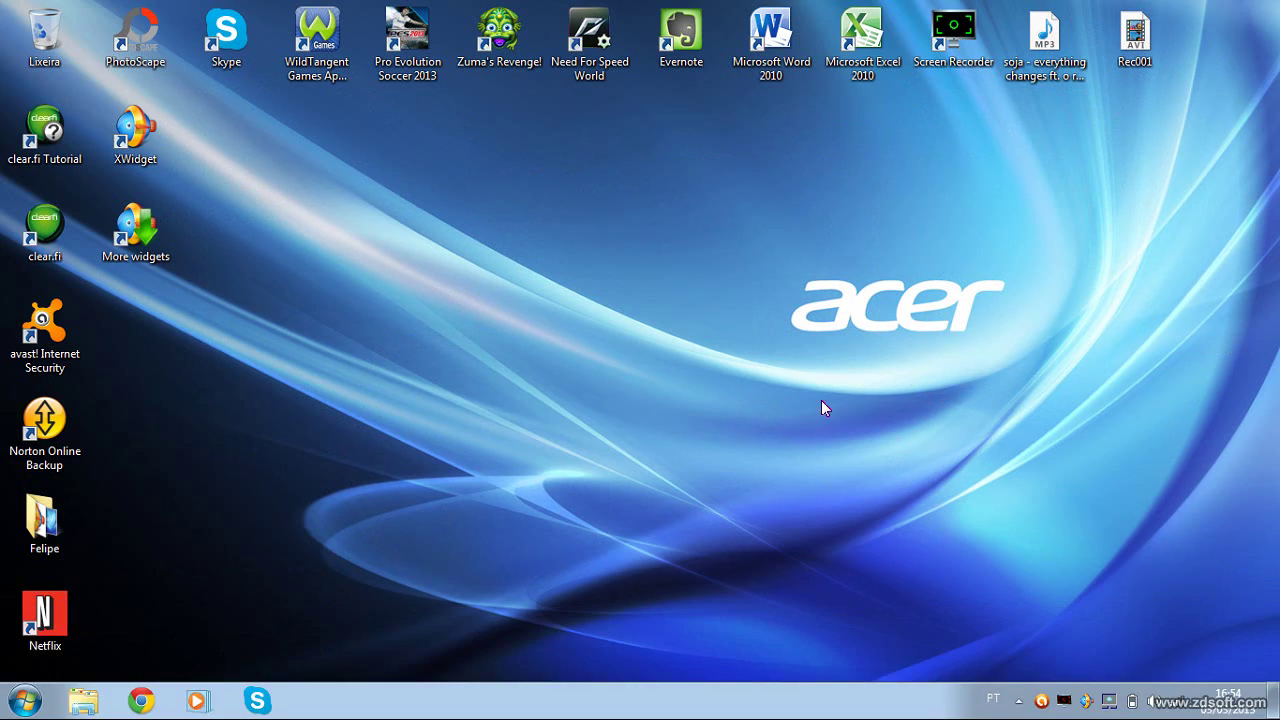
- Reopen the widget manager, look through both pages of installed widgets, and return to the plain desktop
click(1080, 702)
click(1271, 660)
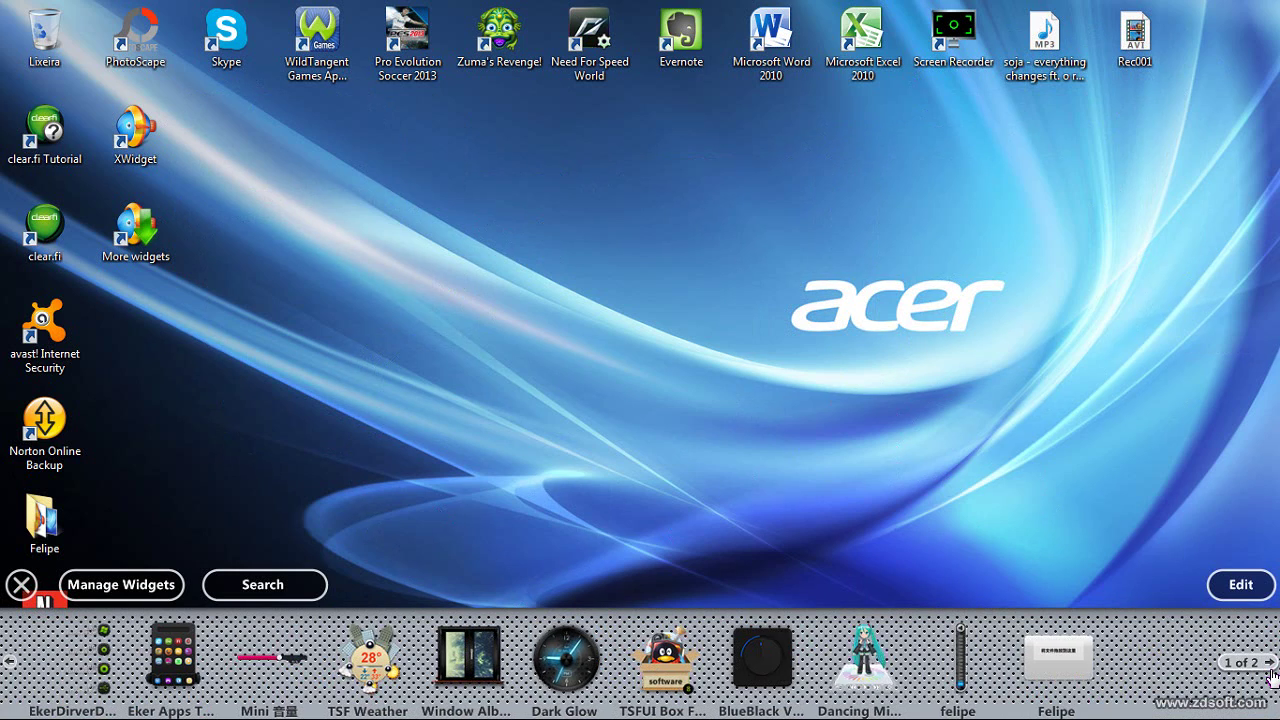
click(1268, 662)
click(1268, 662)
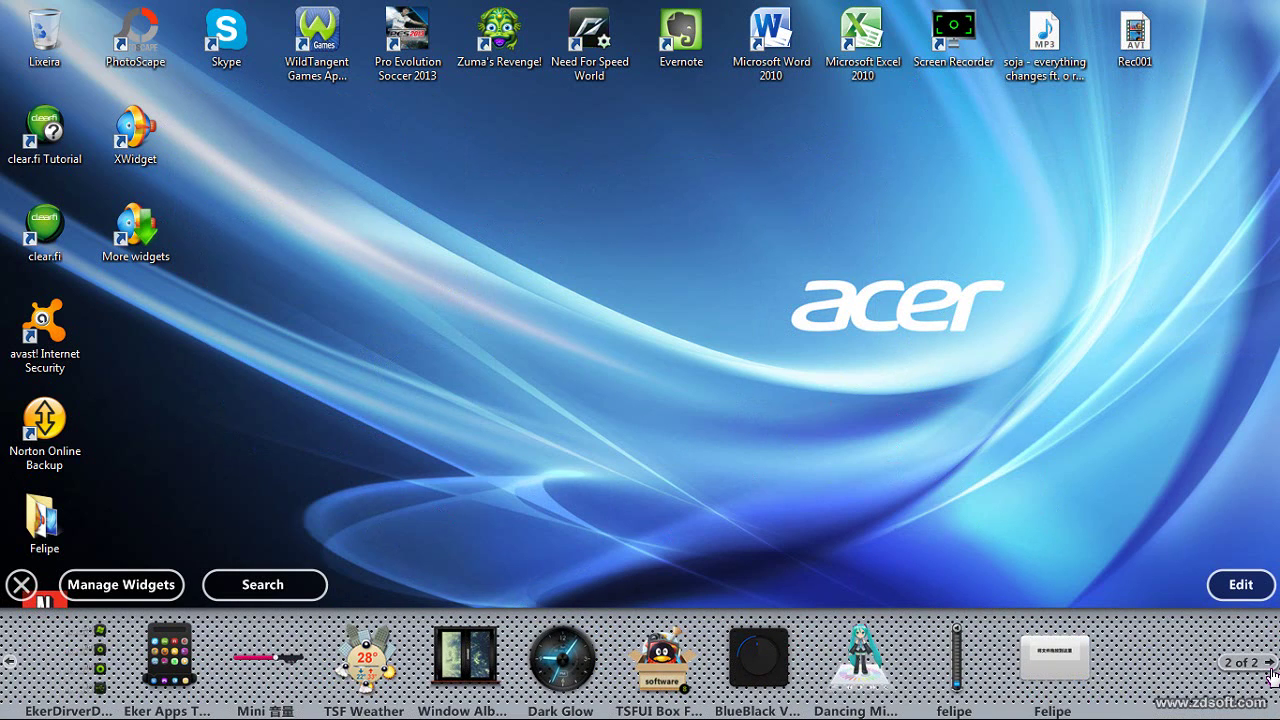
click(1270, 668)
click(1270, 668)
click(1270, 668)
click(1270, 668)
click(1121, 463)
drag(538, 242, 1258, 562)
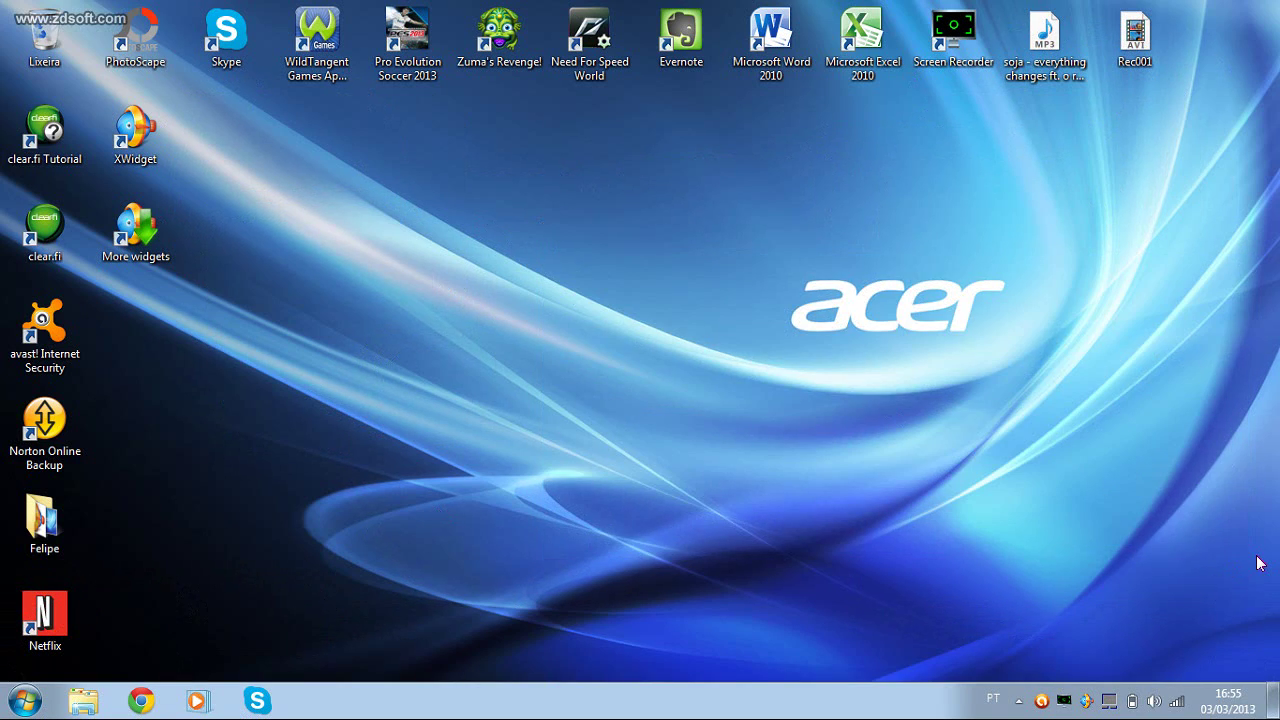